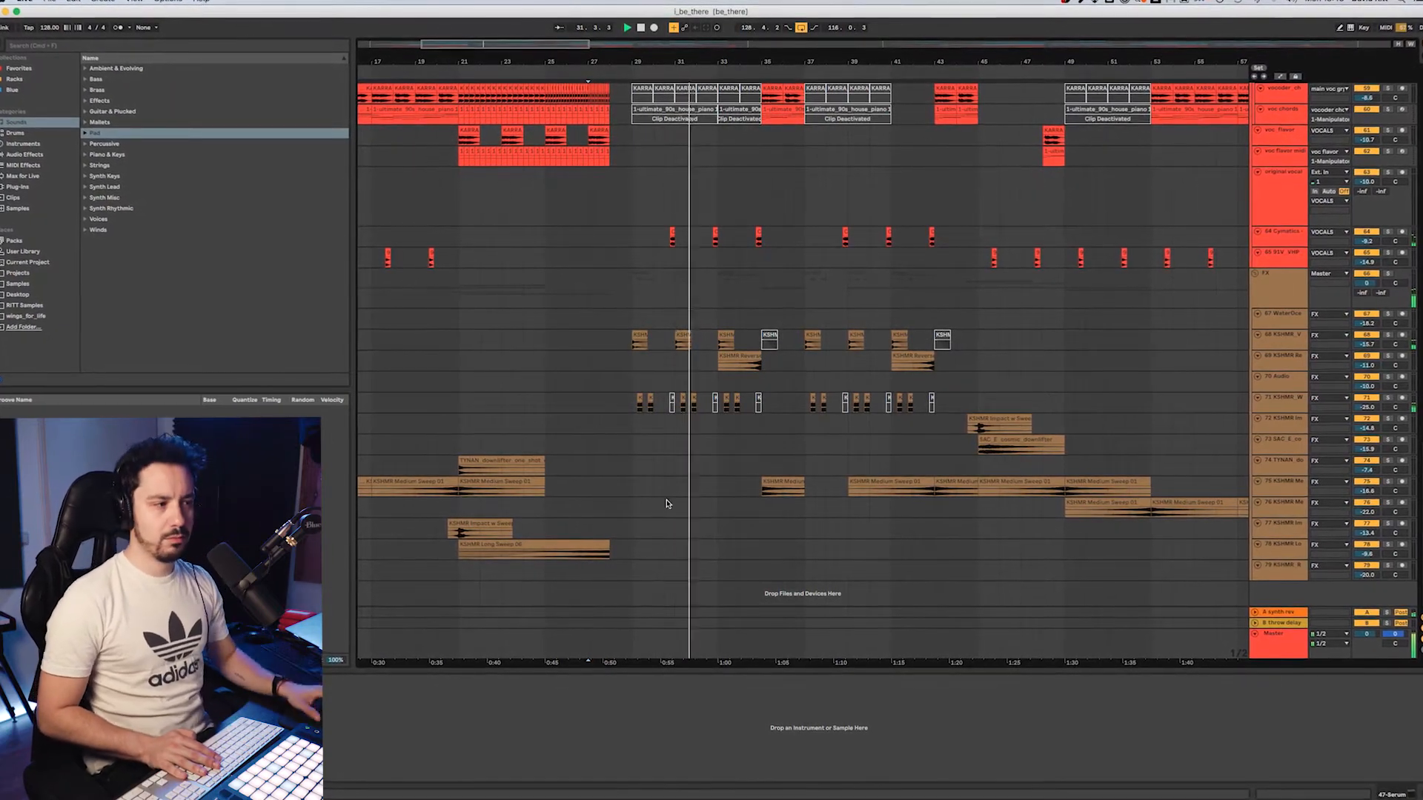
- Examine the clips across the drum, bass, lead, instrument and vocal tracks while the arrangement plays
{"action": "scroll", "coordinate": [666, 504], "scroll_direction": "up", "scroll_amount": 15}
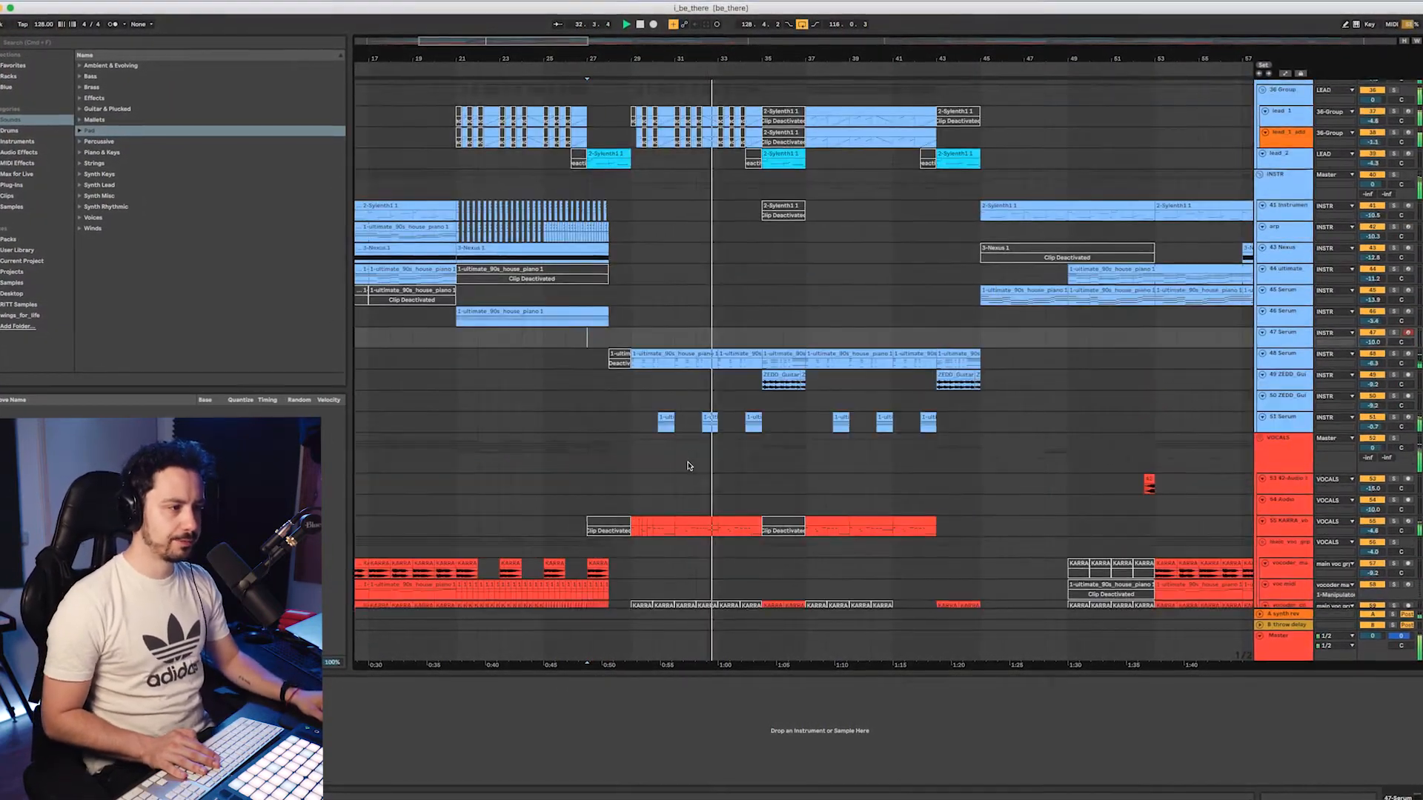
{"action": "scroll", "coordinate": [688, 466], "scroll_direction": "up", "scroll_amount": 4}
{"action": "scroll", "coordinate": [688, 465], "scroll_direction": "up", "scroll_amount": 11}
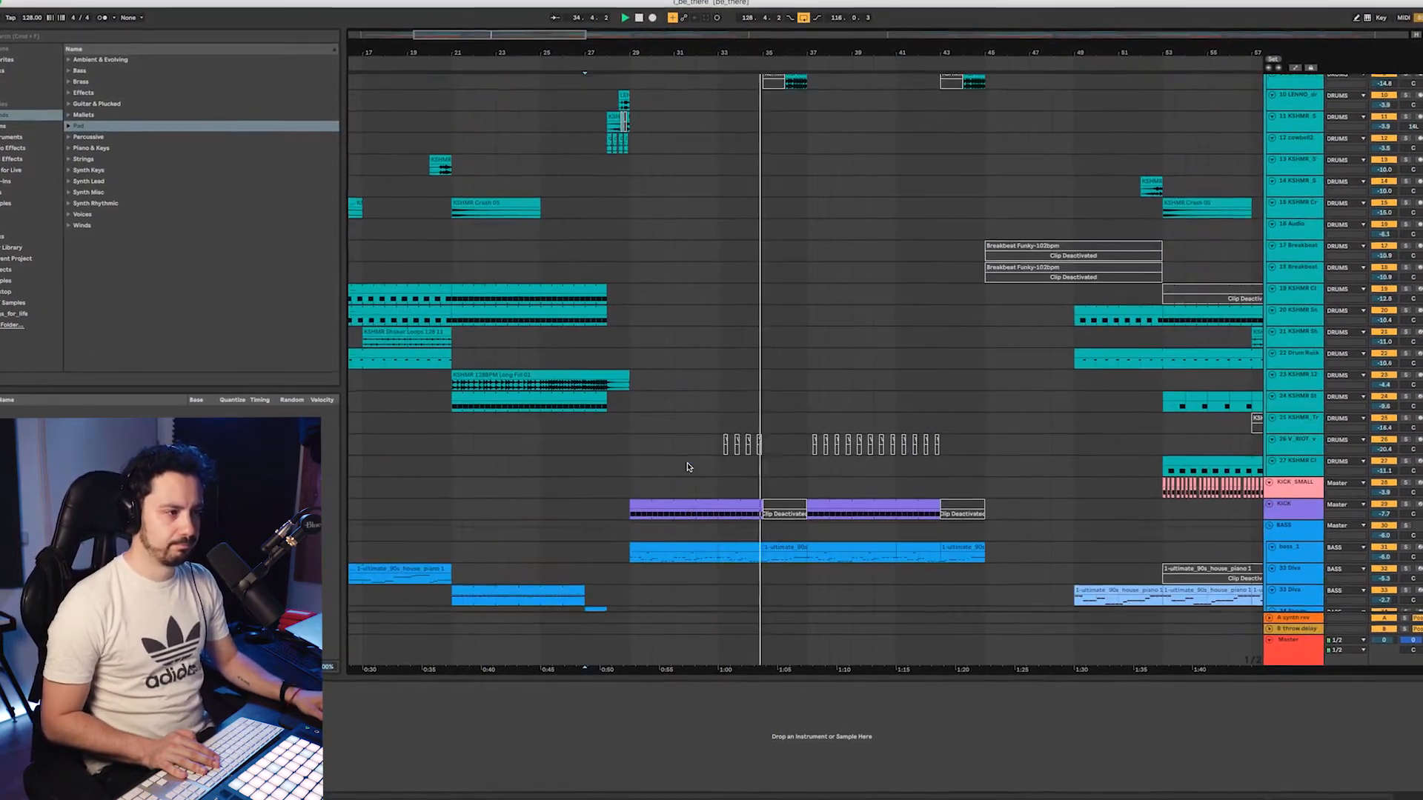
{"action": "scroll", "coordinate": [687, 466], "scroll_direction": "up", "scroll_amount": 7}
{"action": "scroll", "coordinate": [688, 467], "scroll_direction": "up", "scroll_amount": 3}
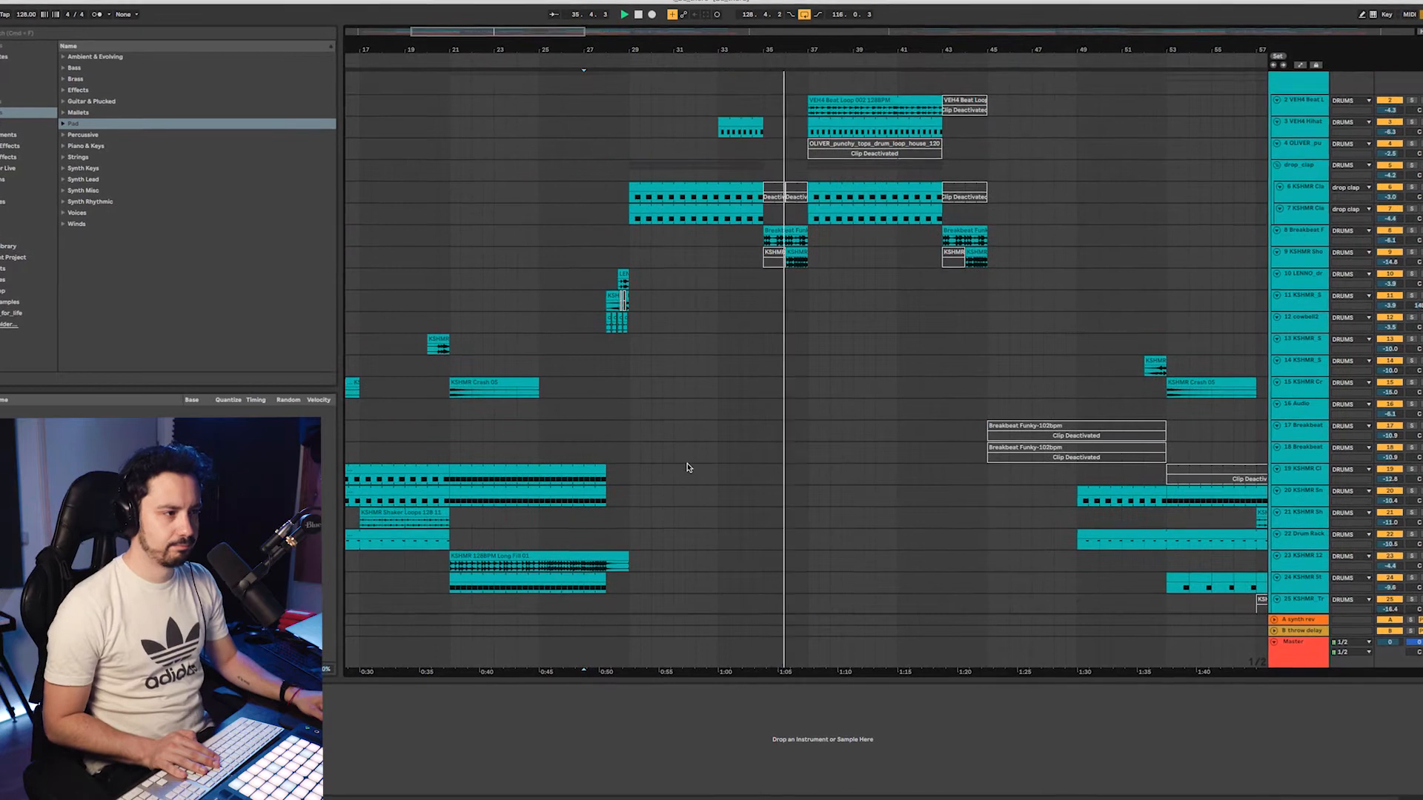
{"action": "scroll", "coordinate": [809, 498], "scroll_direction": "down", "scroll_amount": 13}
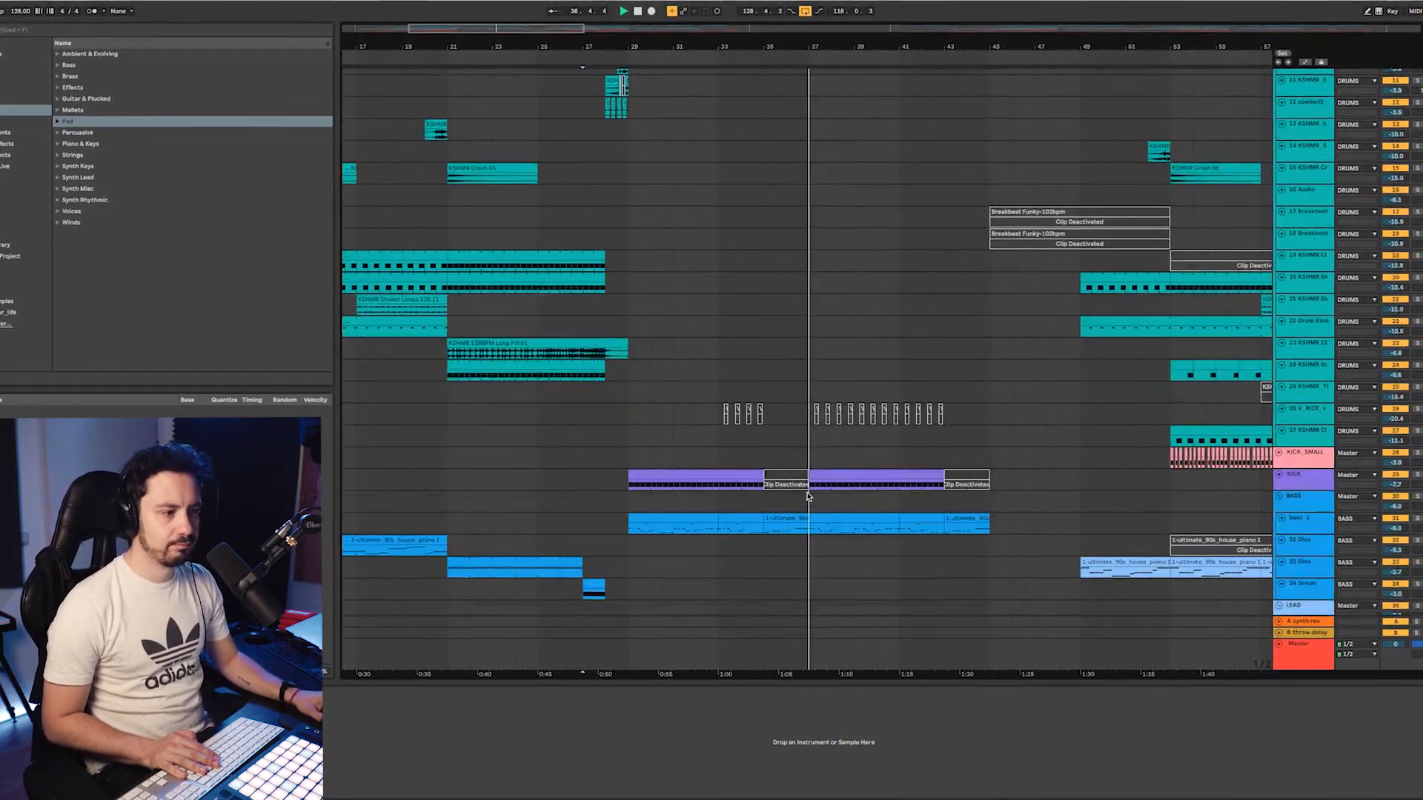
{"action": "key", "text": "a"}
{"action": "key", "text": "a"}
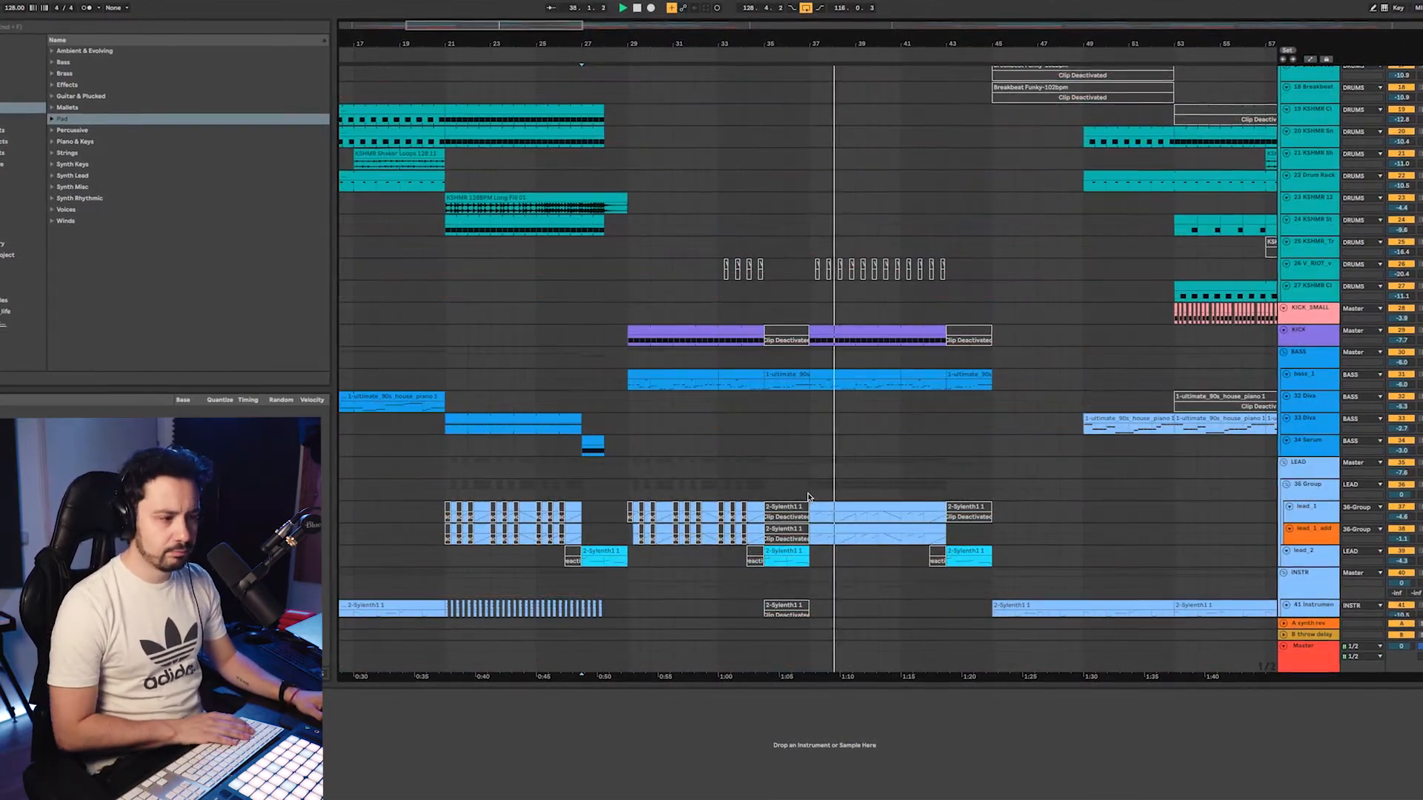
{"action": "scroll", "coordinate": [808, 498], "scroll_direction": "down", "scroll_amount": 6}
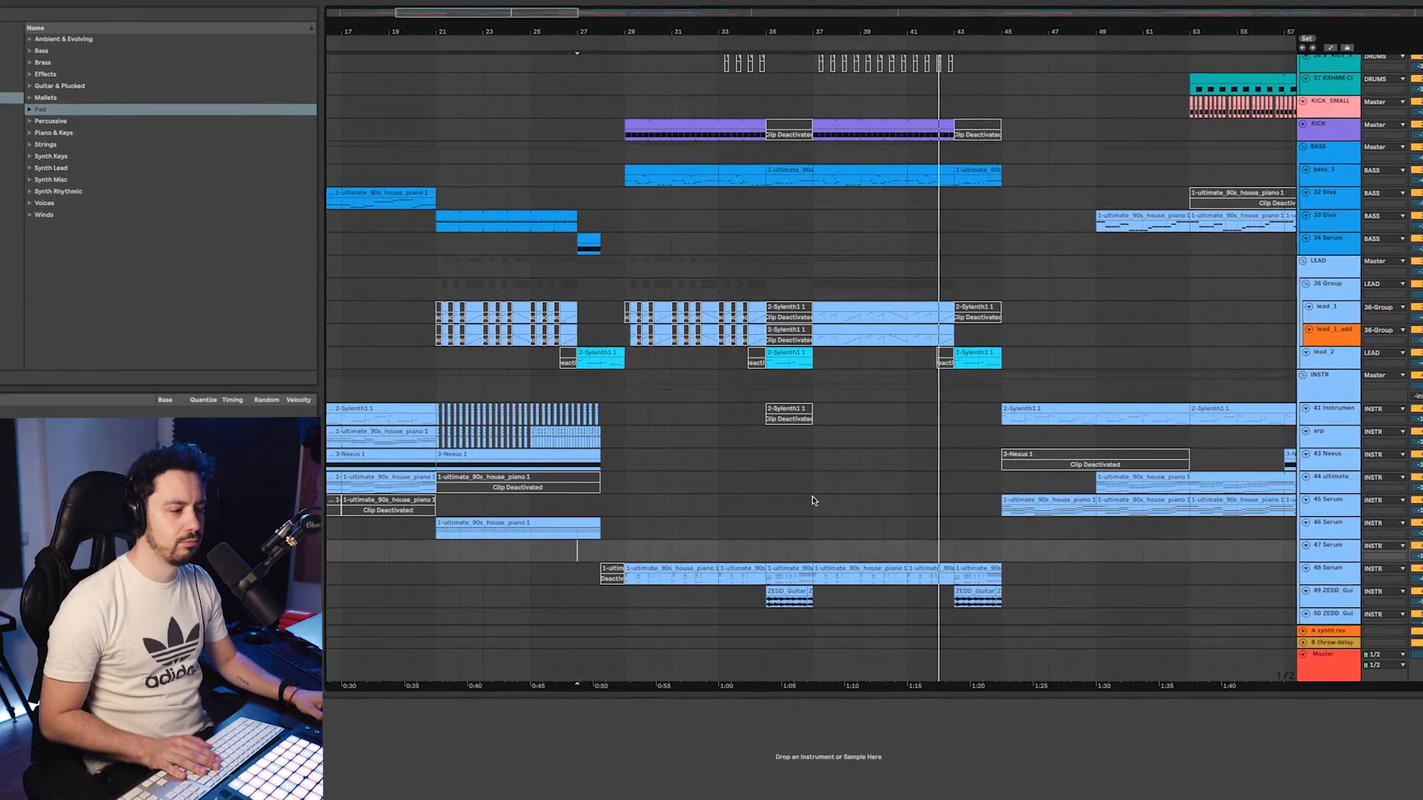
{"action": "scroll", "coordinate": [813, 501], "scroll_direction": "down", "scroll_amount": 5}
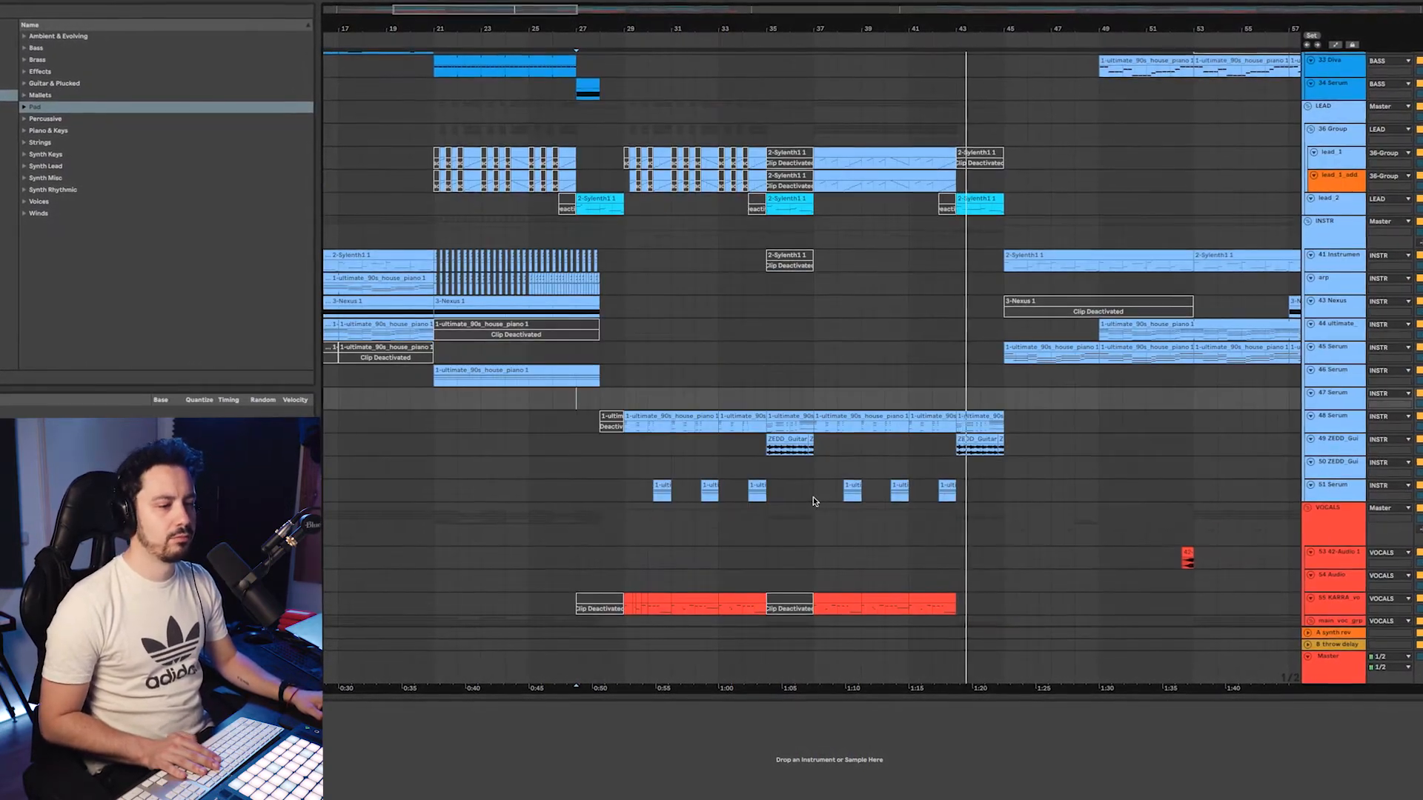
{"action": "scroll", "coordinate": [813, 501], "scroll_direction": "right", "scroll_amount": 10}
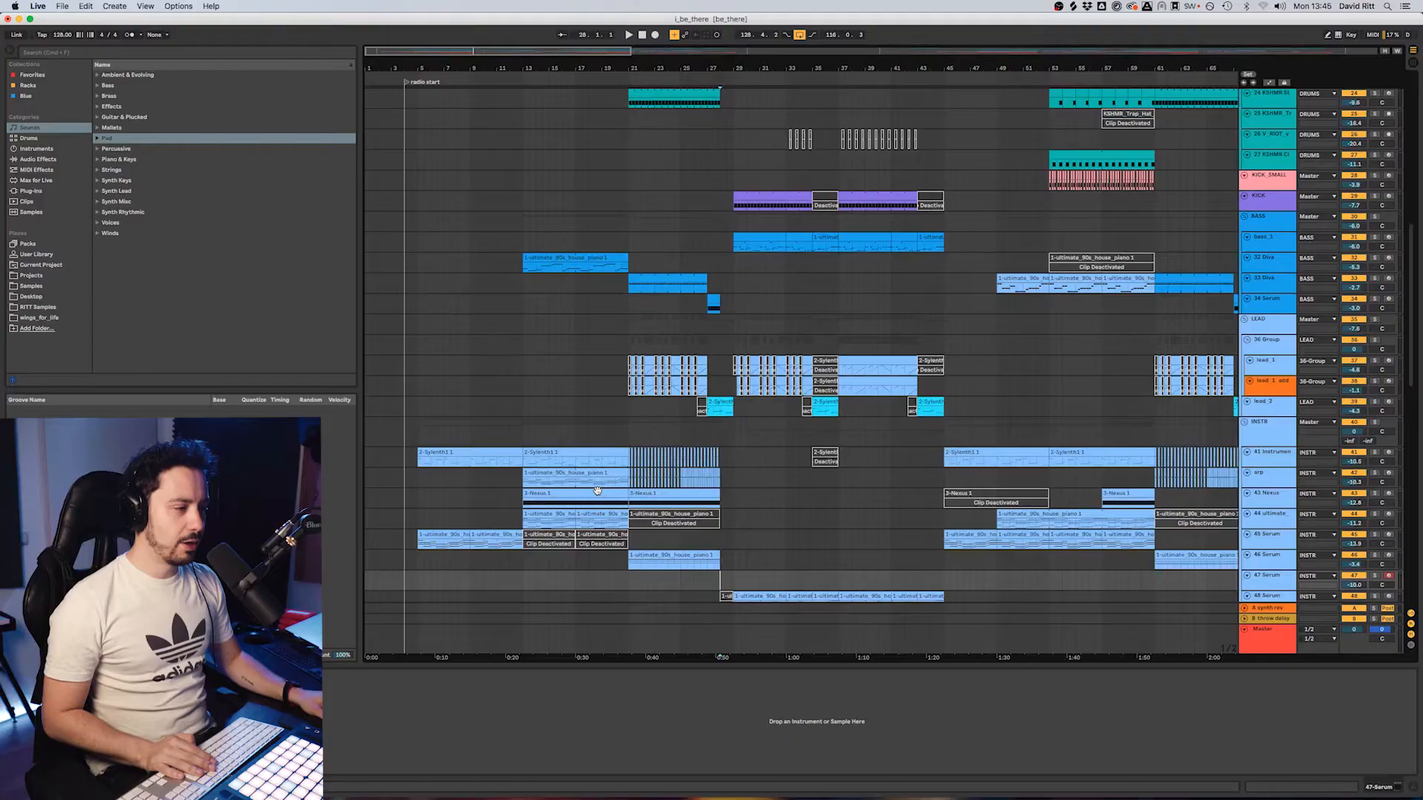
- Play the vocoded vocal clips in the VOCALS group from bar 13
{"action": "scroll", "coordinate": [557, 495], "scroll_direction": "down", "scroll_amount": 5}
{"action": "scroll", "coordinate": [557, 495], "scroll_direction": "right", "scroll_amount": 5}
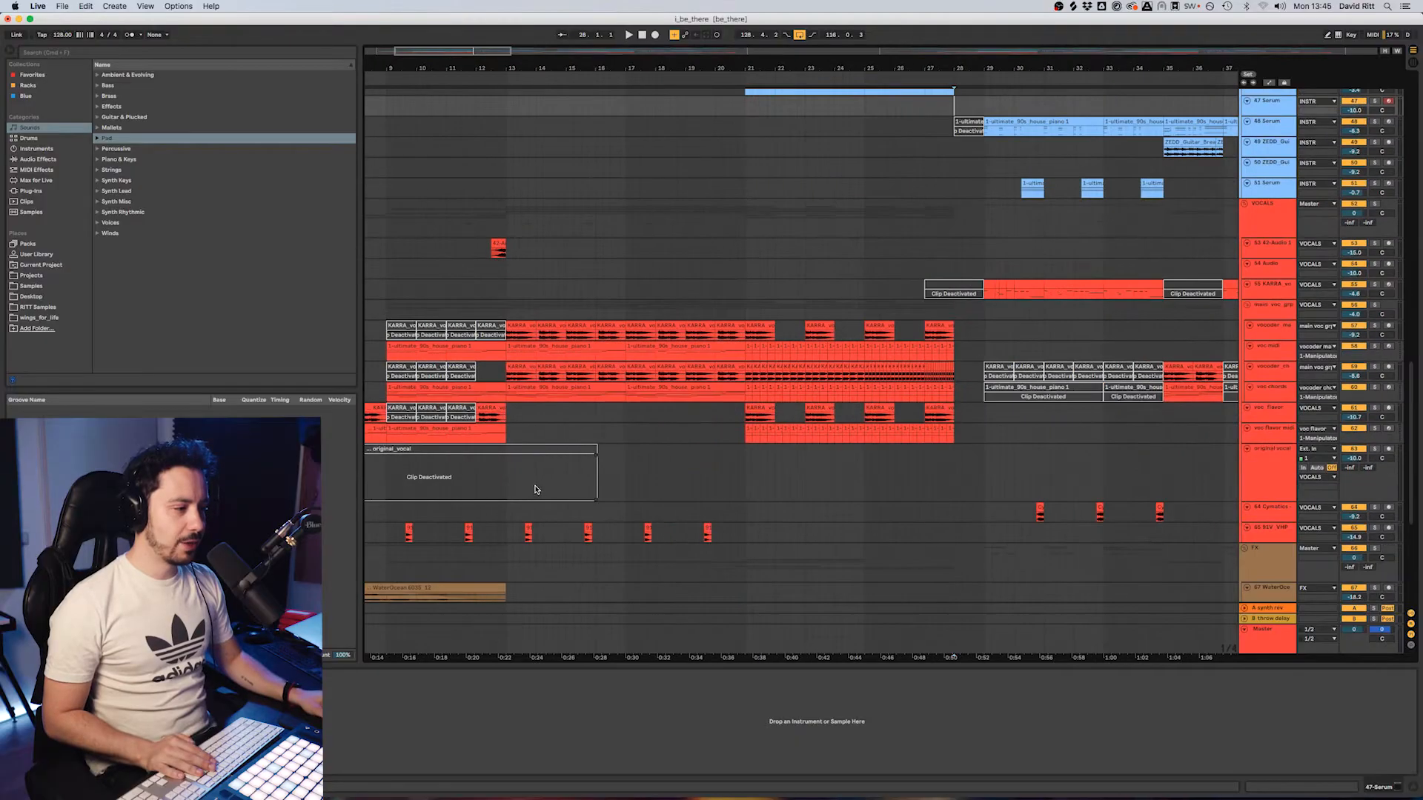
{"action": "scroll", "coordinate": [557, 495], "scroll_direction": "down", "scroll_amount": 2}
{"action": "scroll", "coordinate": [571, 495], "scroll_direction": "left", "scroll_amount": 2}
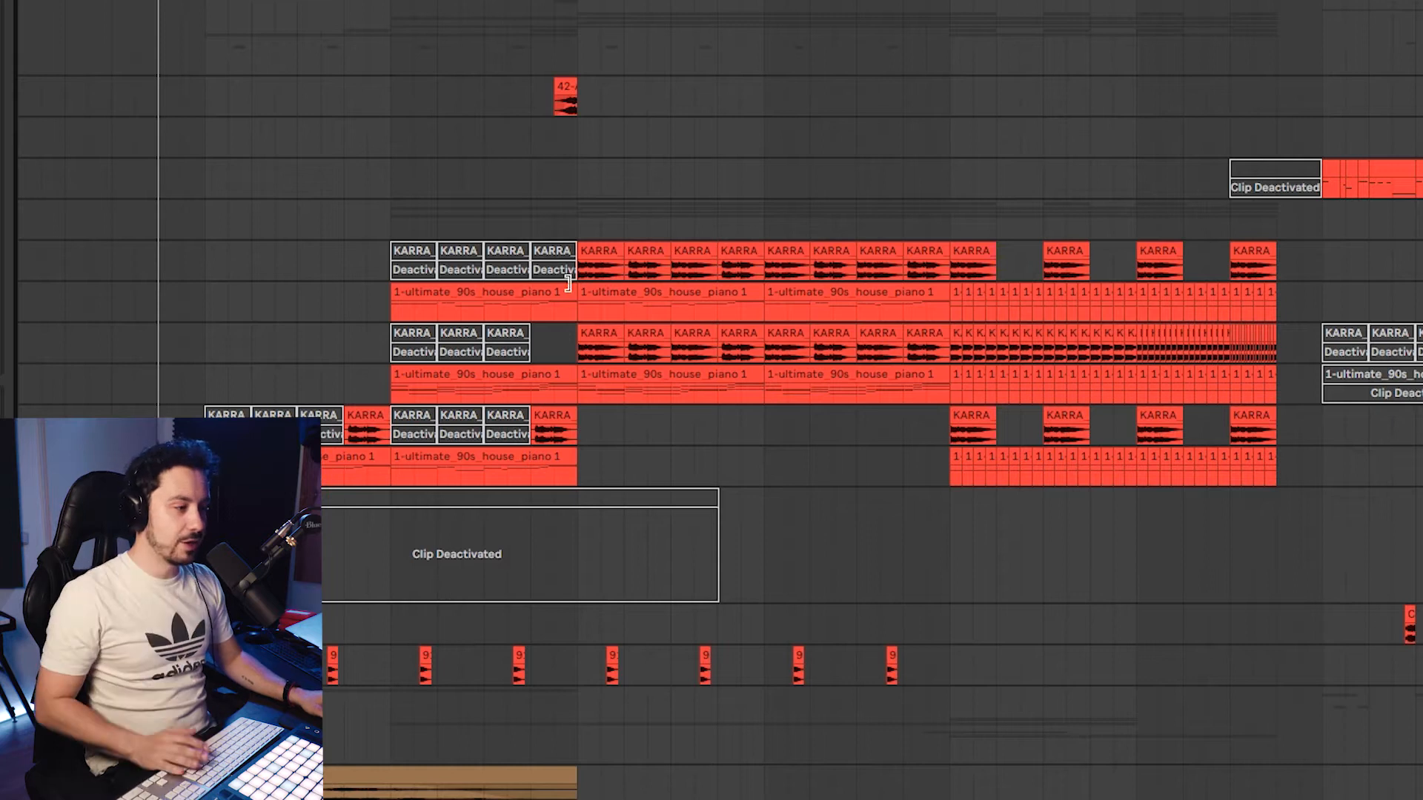
{"action": "left_click", "coordinate": [644, 352]}
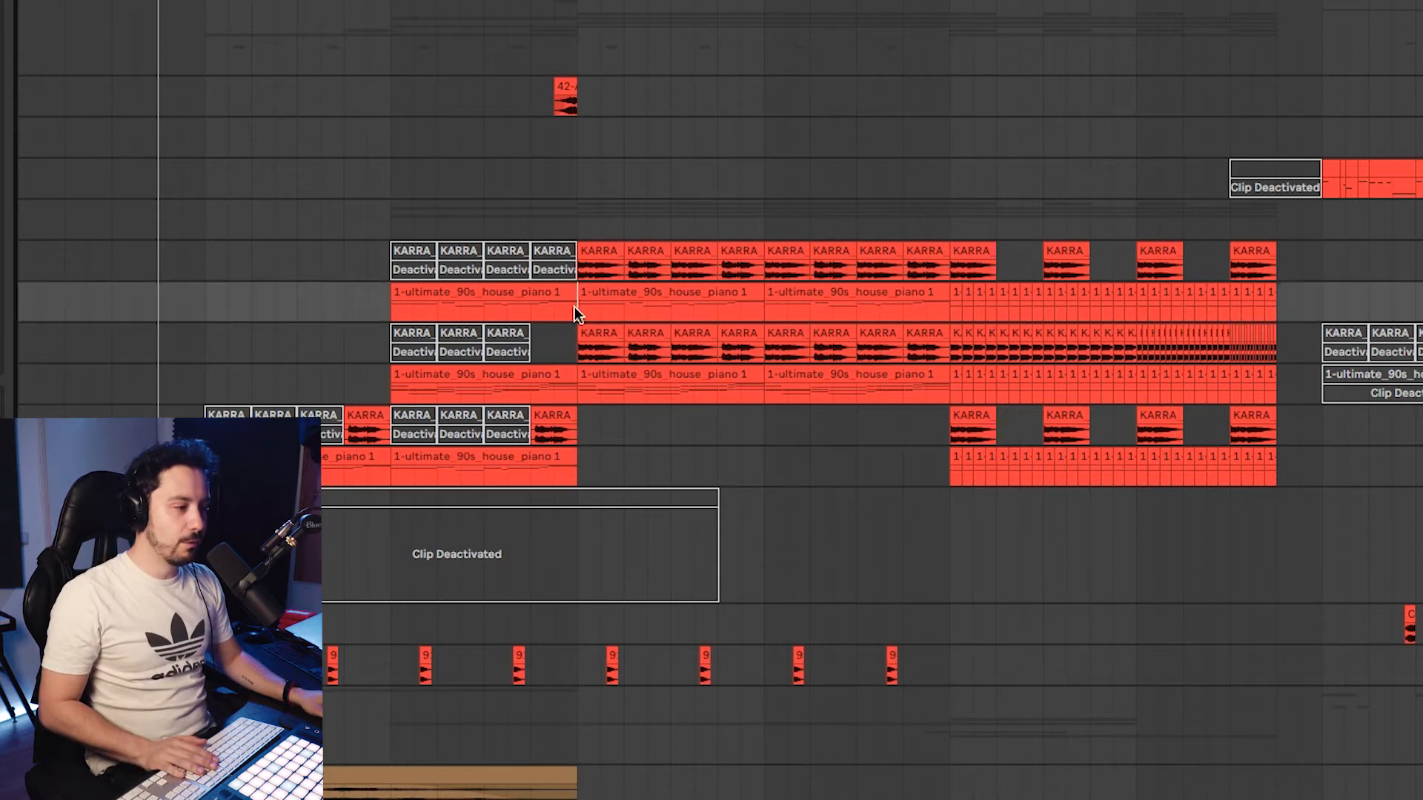
{"action": "left_click", "coordinate": [1417, 38]}
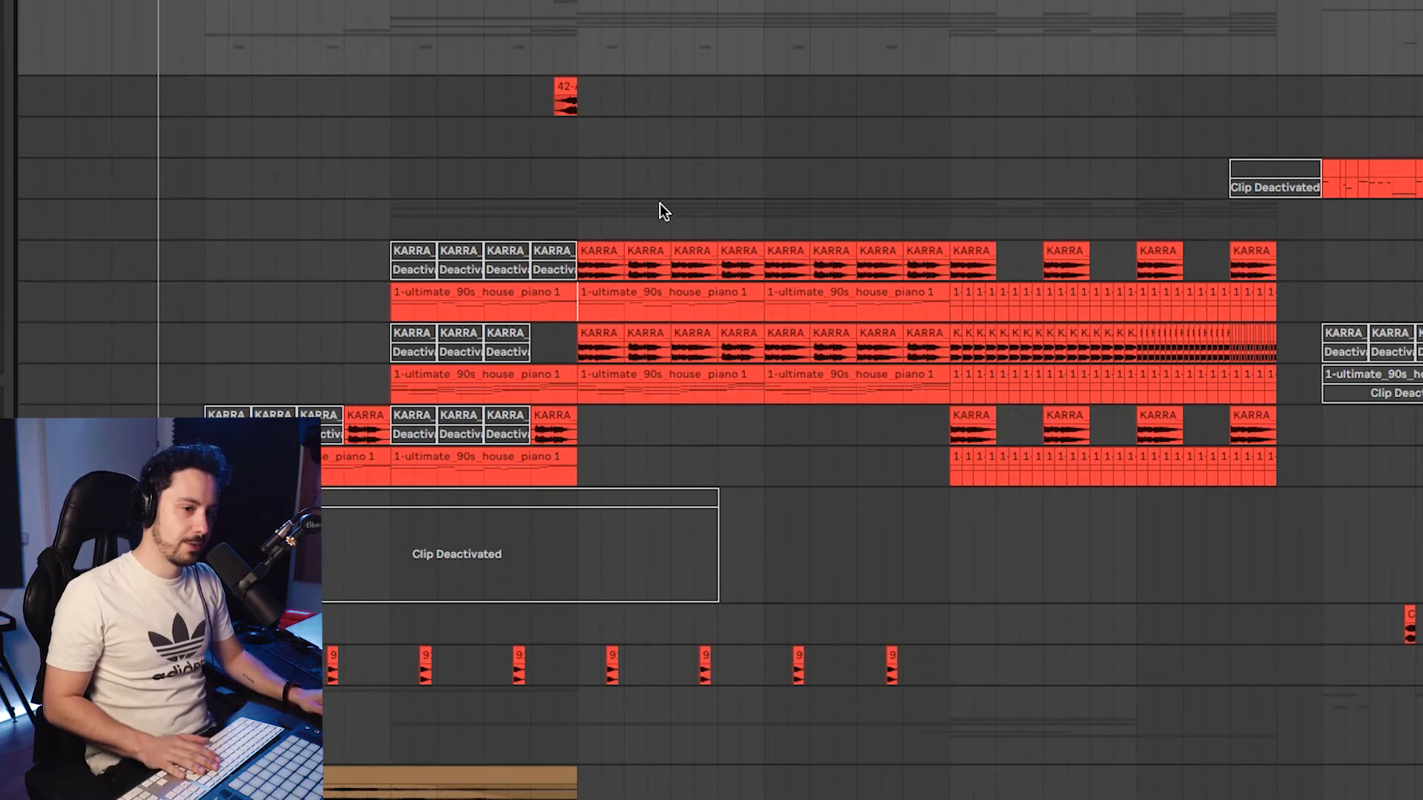
{"action": "key", "text": "space"}
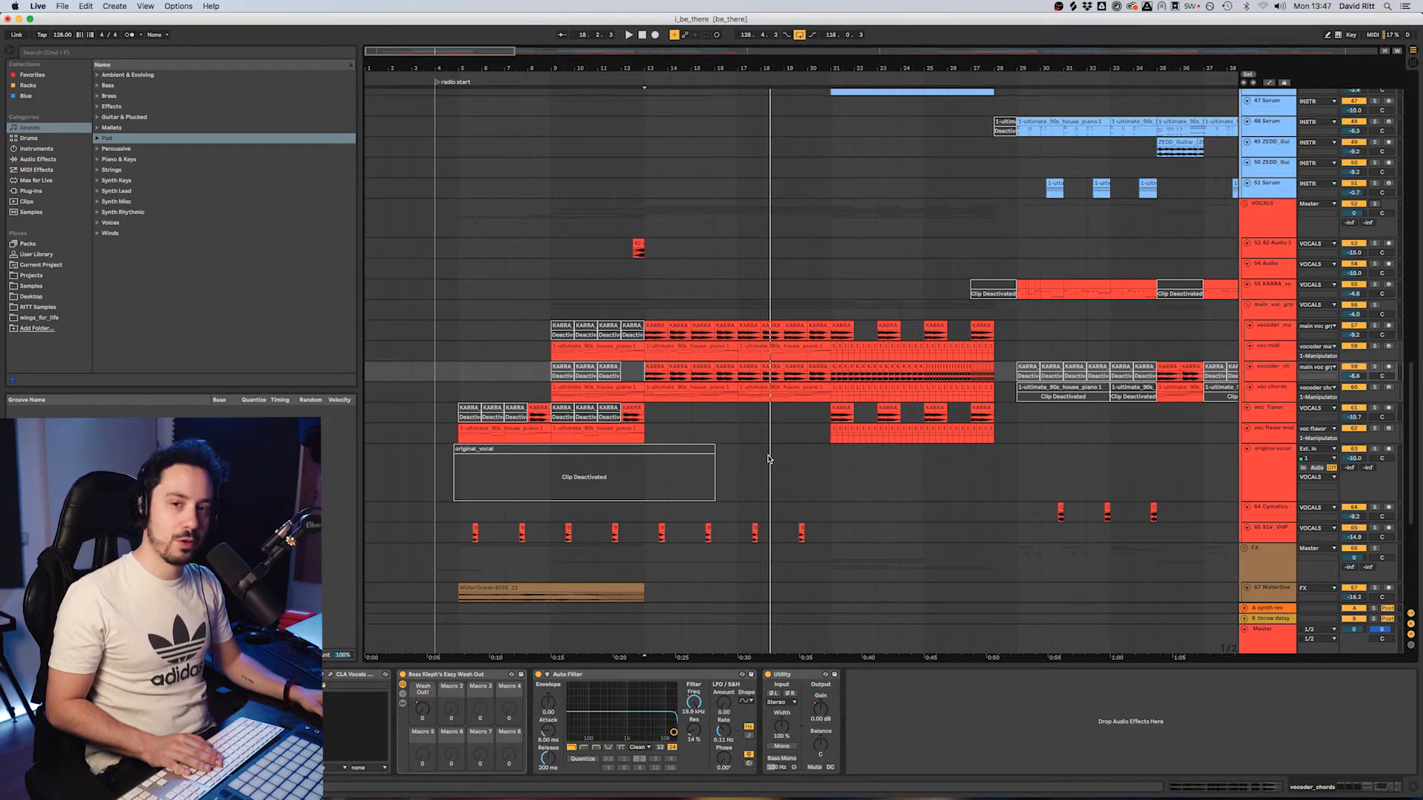
- Select the first active KARRA vocal hook clip on the vocoder_chords track at bar 13
{"action": "key", "text": "plus"}
{"action": "key", "text": "plus"}
{"action": "key", "text": "plus"}
{"action": "key", "text": "plus"}
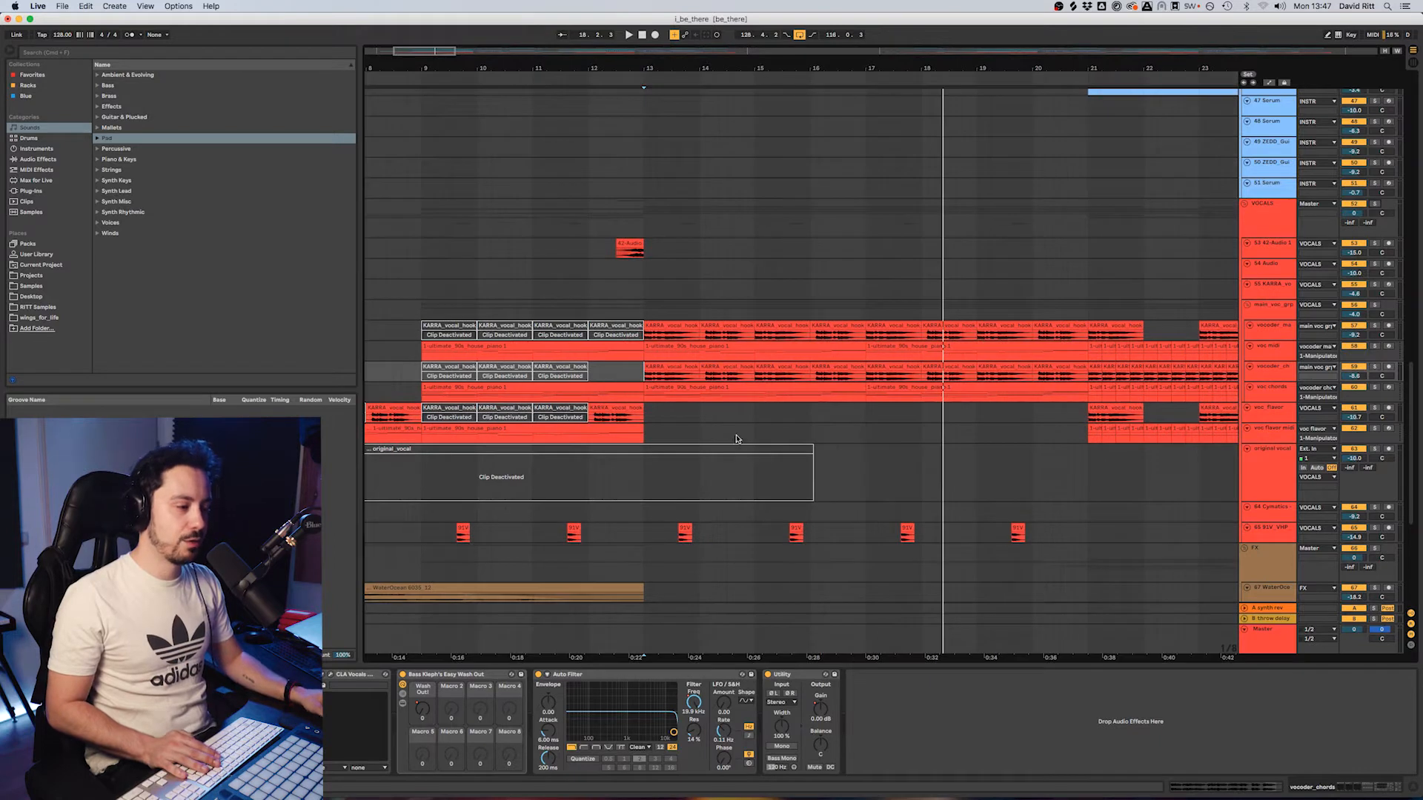
{"action": "key", "text": "minus"}
{"action": "key", "text": "minus"}
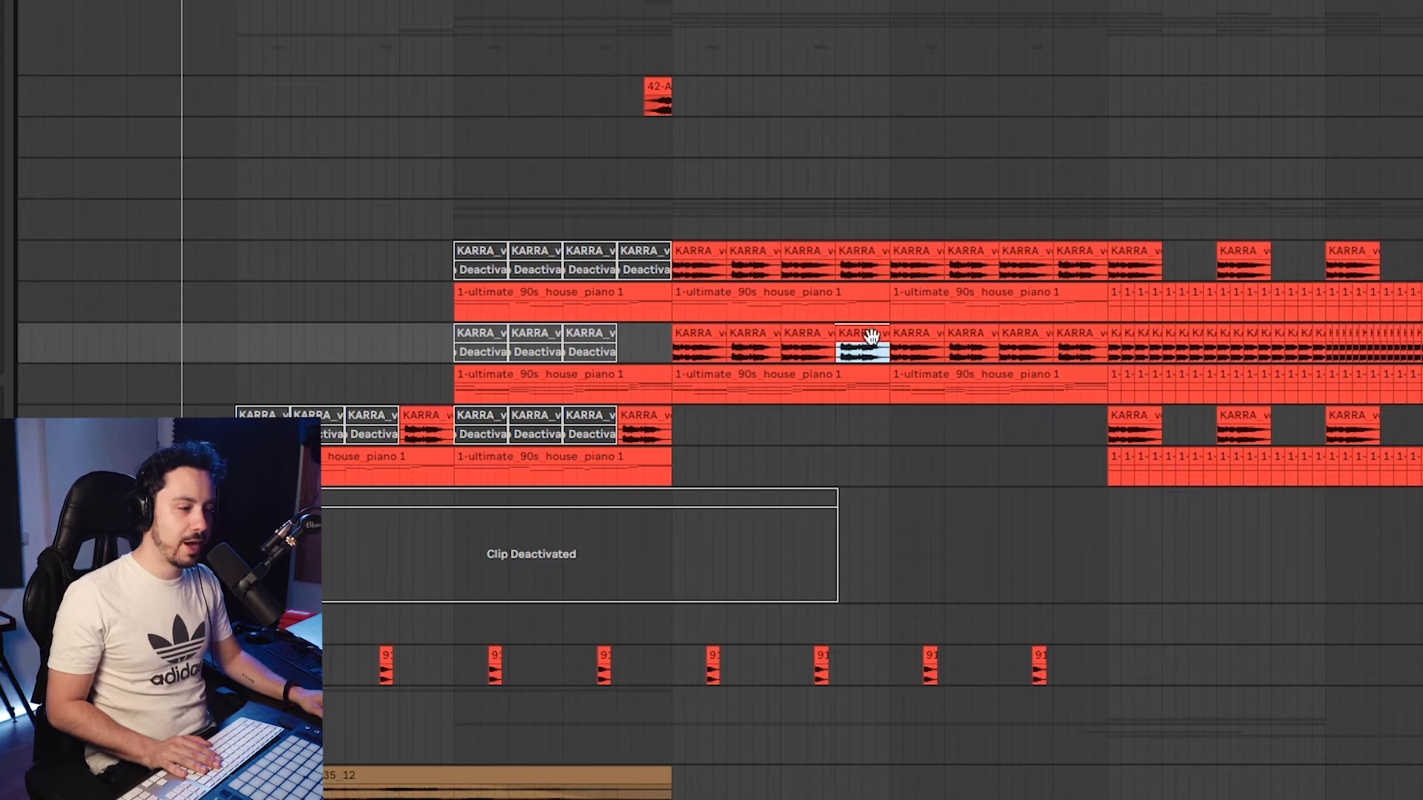
{"action": "left_click", "coordinate": [707, 333]}
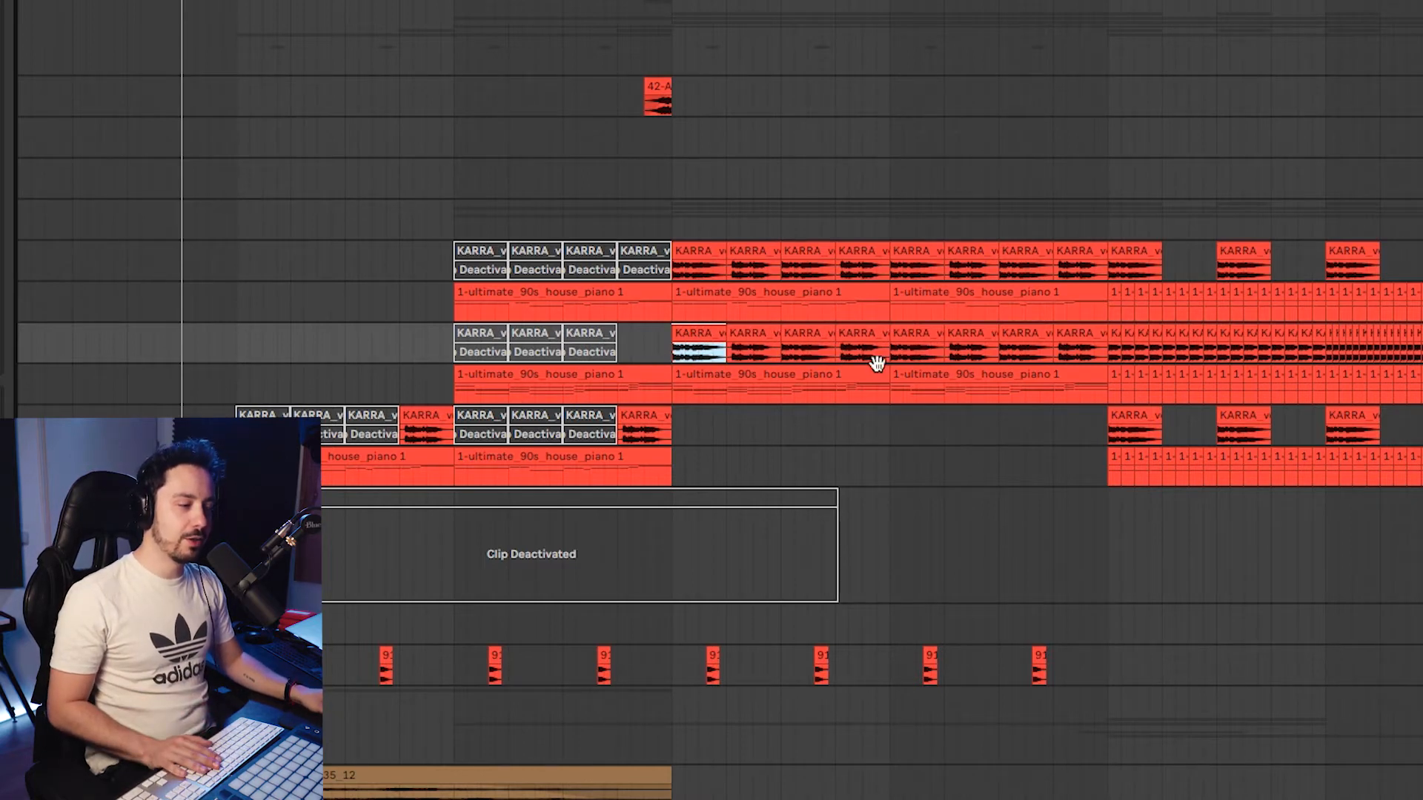
- Show the Manipulator plug-in window of the vocoder_chords track and play its vocal
{"action": "left_click", "coordinate": [1419, 383]}
{"action": "left_click", "coordinate": [1420, 343]}
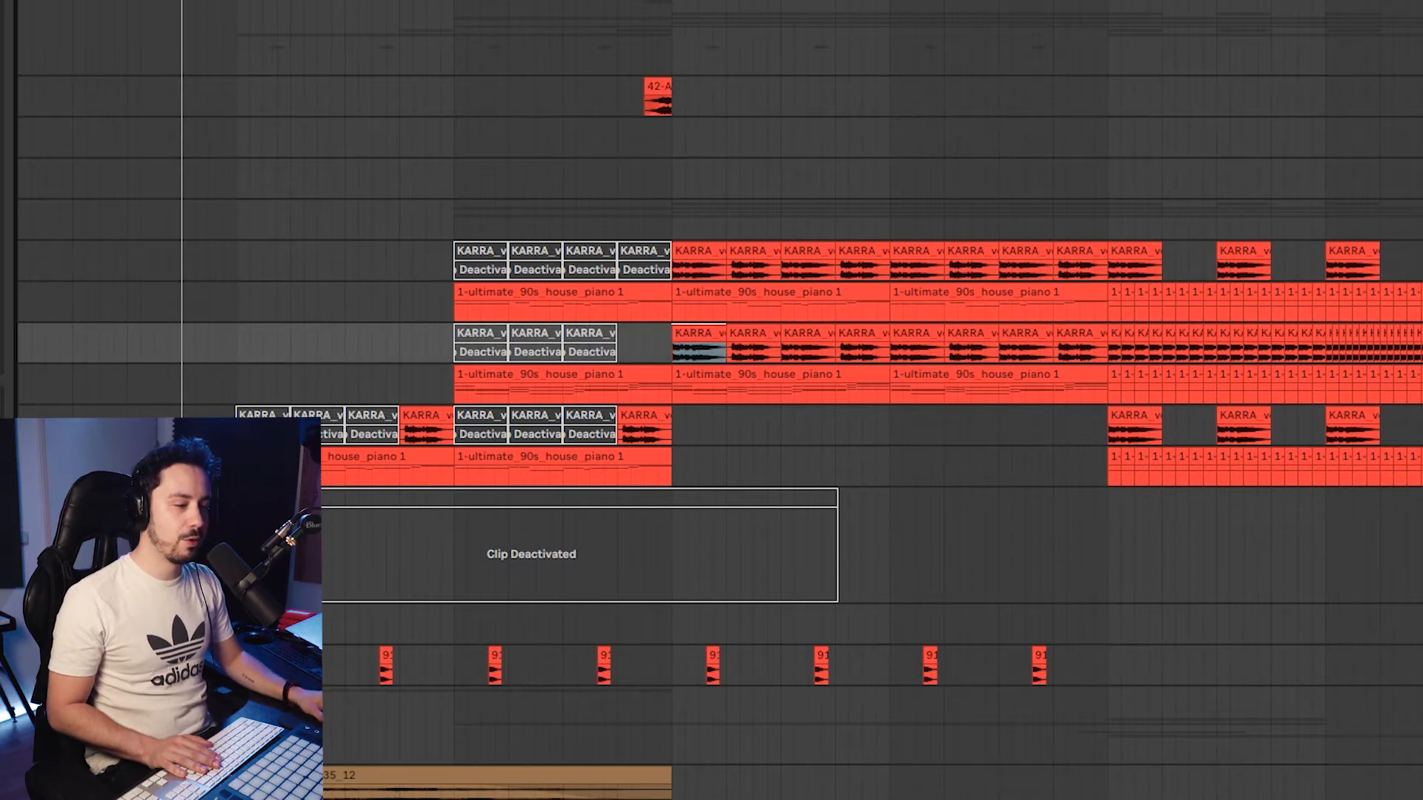
{"action": "key", "text": "super+alt+p"}
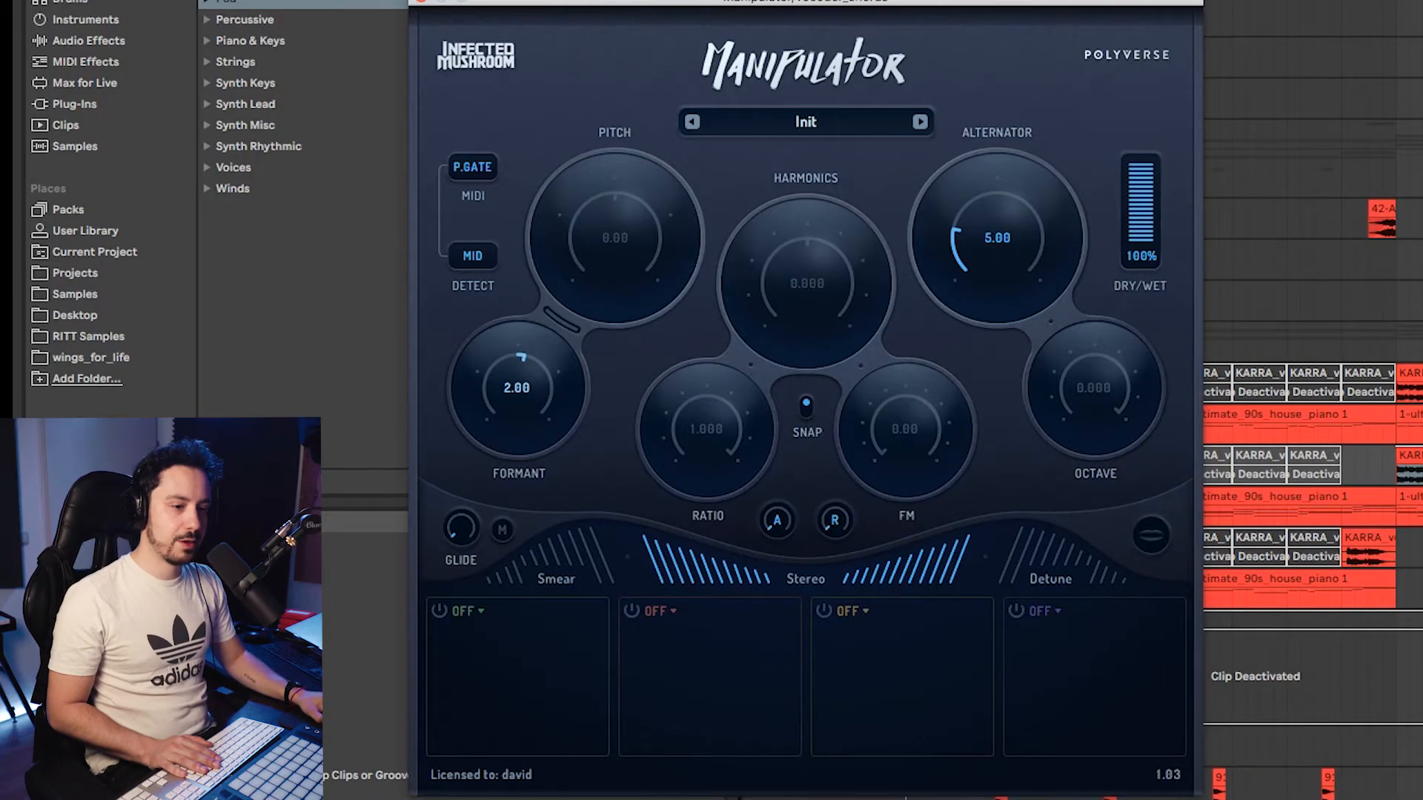
{"action": "key", "text": "space"}
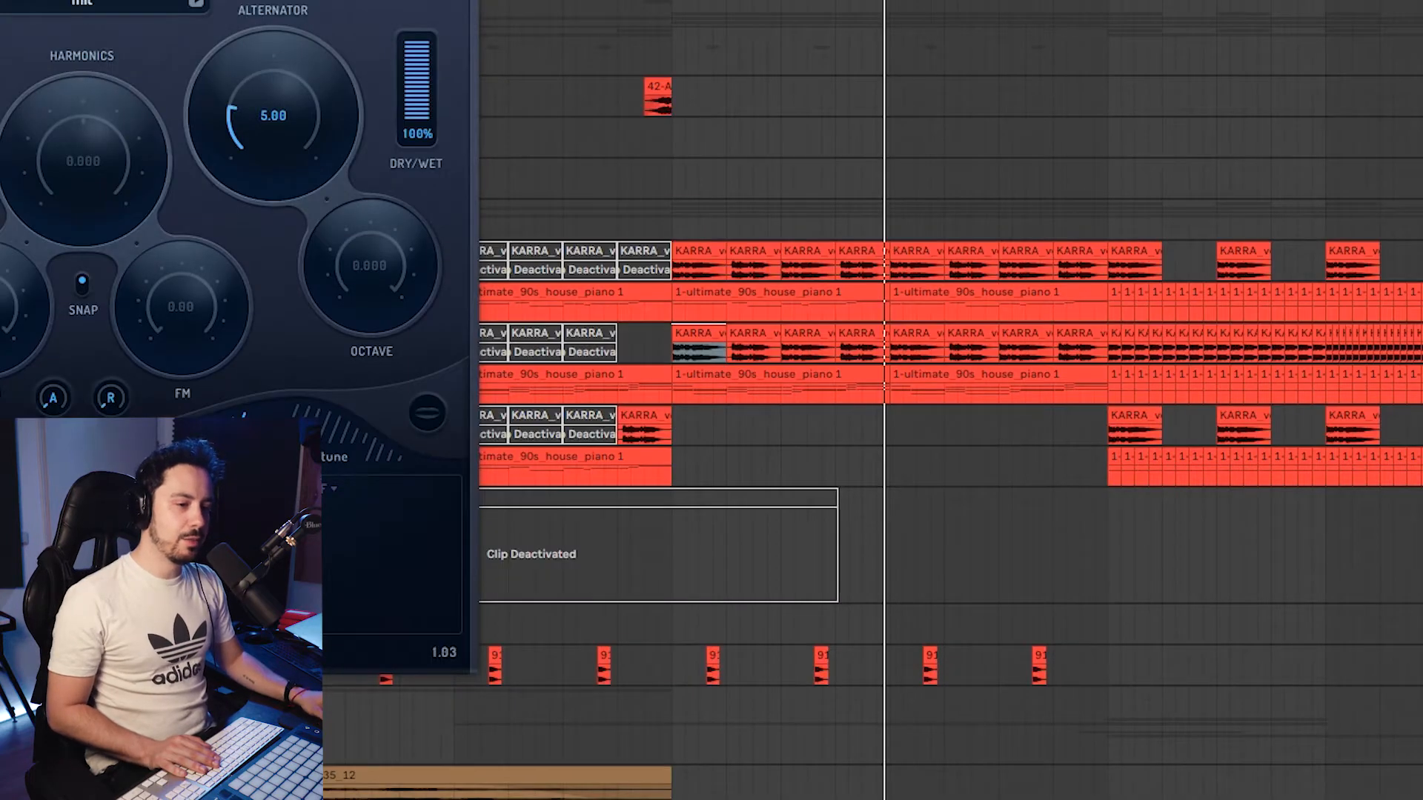
- Enlarge the voc chords track to examine its MIDI clip at bar 13, and close the Manipulator window
{"action": "key", "text": "alt+plus"}
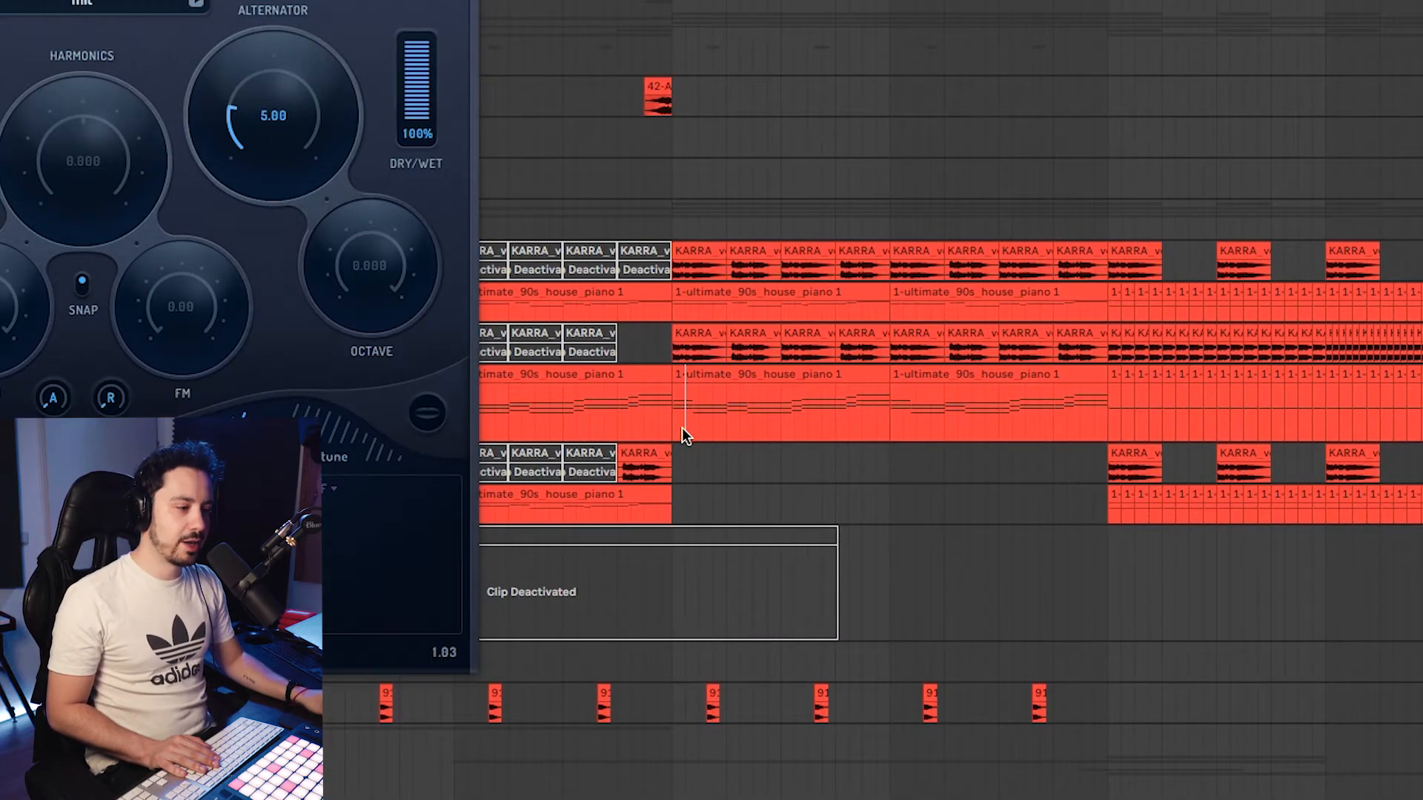
{"action": "left_click", "coordinate": [701, 376]}
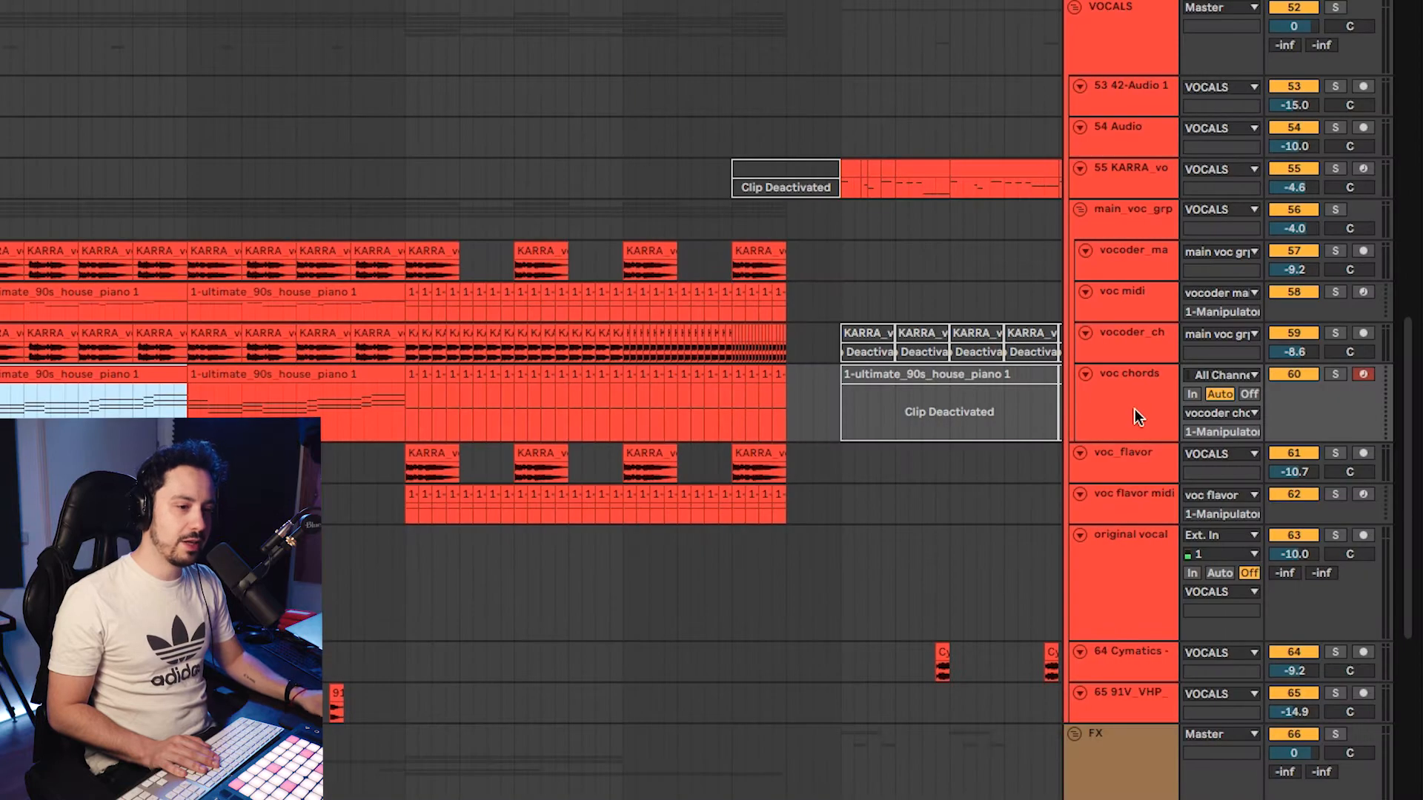
{"action": "left_click", "coordinate": [1113, 414]}
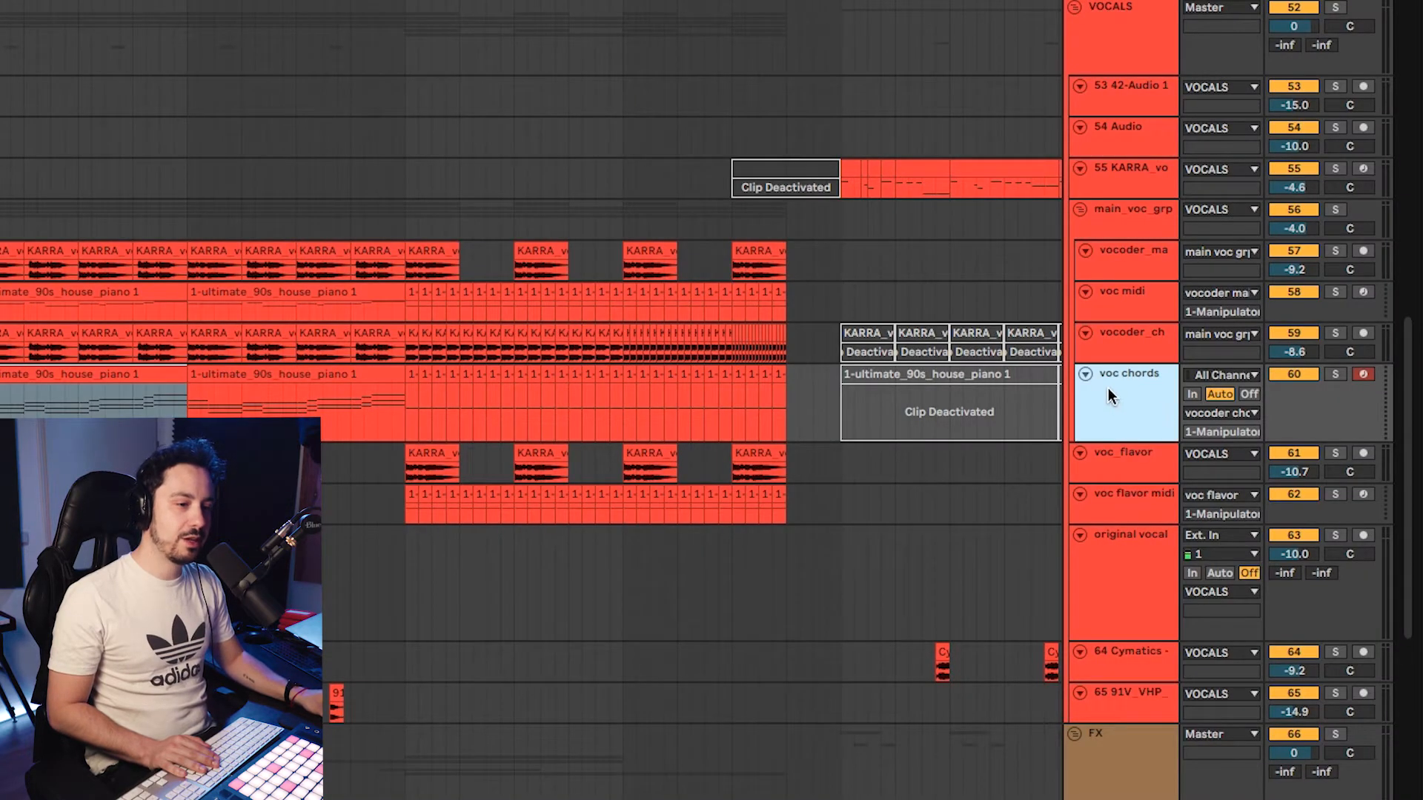
{"action": "left_click", "coordinate": [1175, 342]}
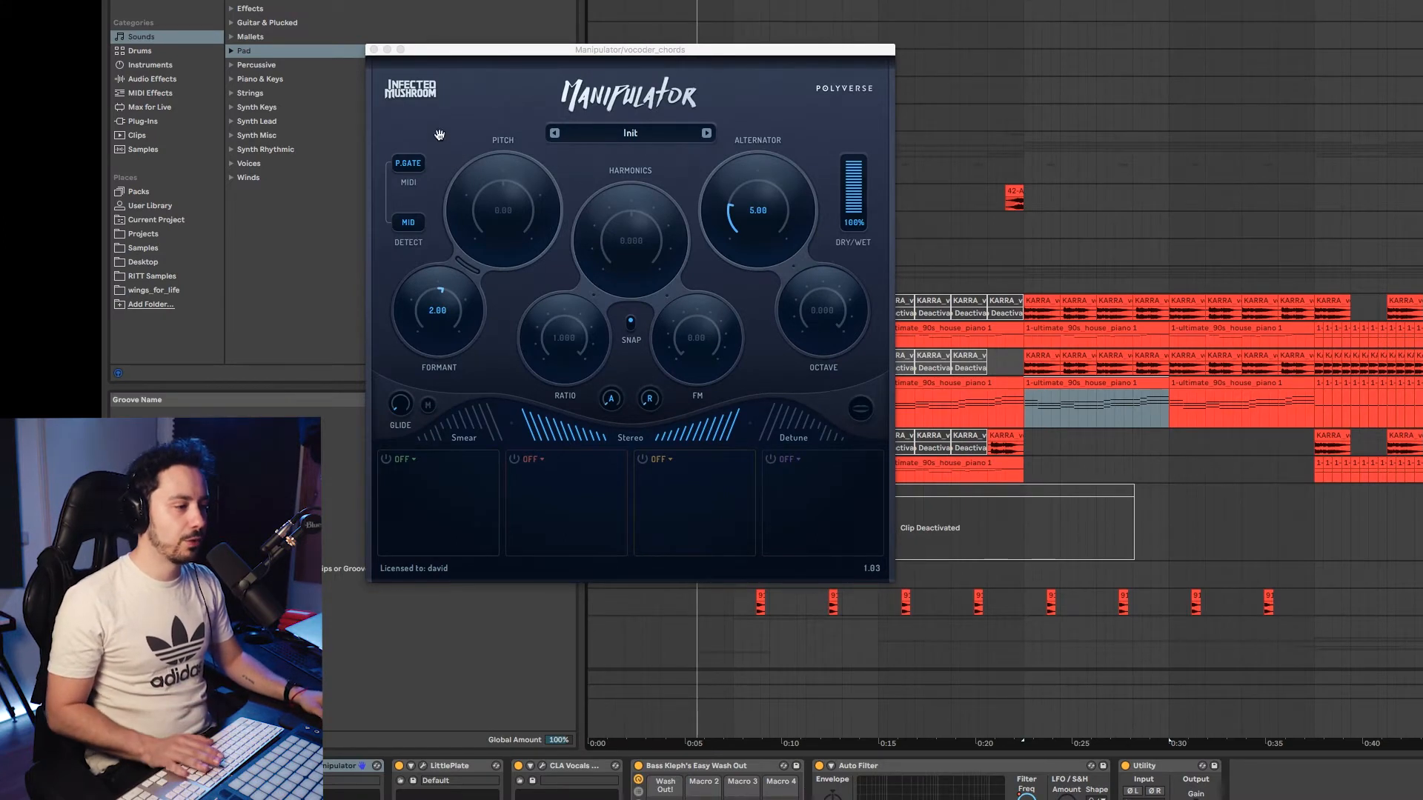
{"action": "left_click", "coordinate": [371, 50]}
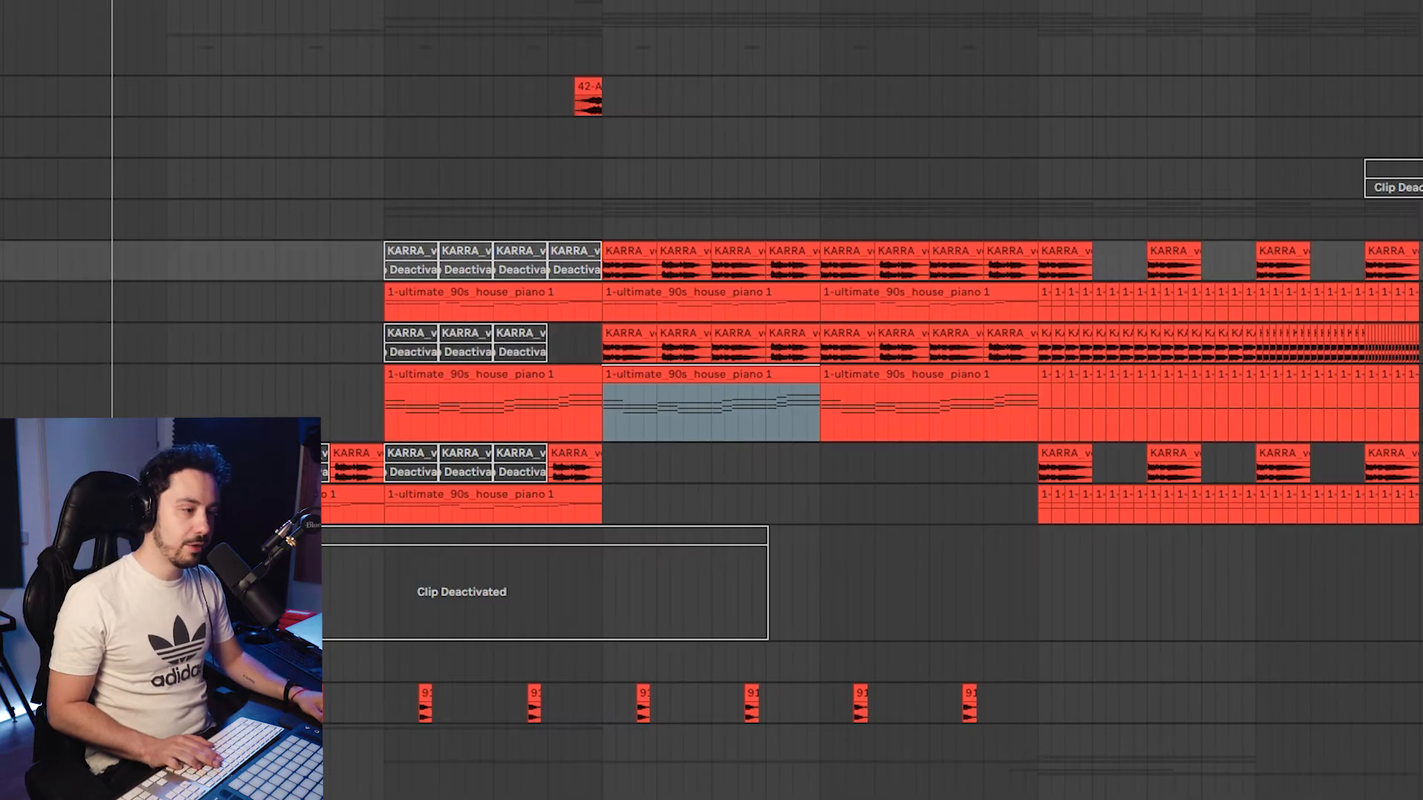
- Play the arrangement from the first active vocoder_main clip at bar 13
{"action": "key", "text": "Down"}
{"action": "left_click", "coordinate": [605, 269]}
{"action": "key", "text": "space"}
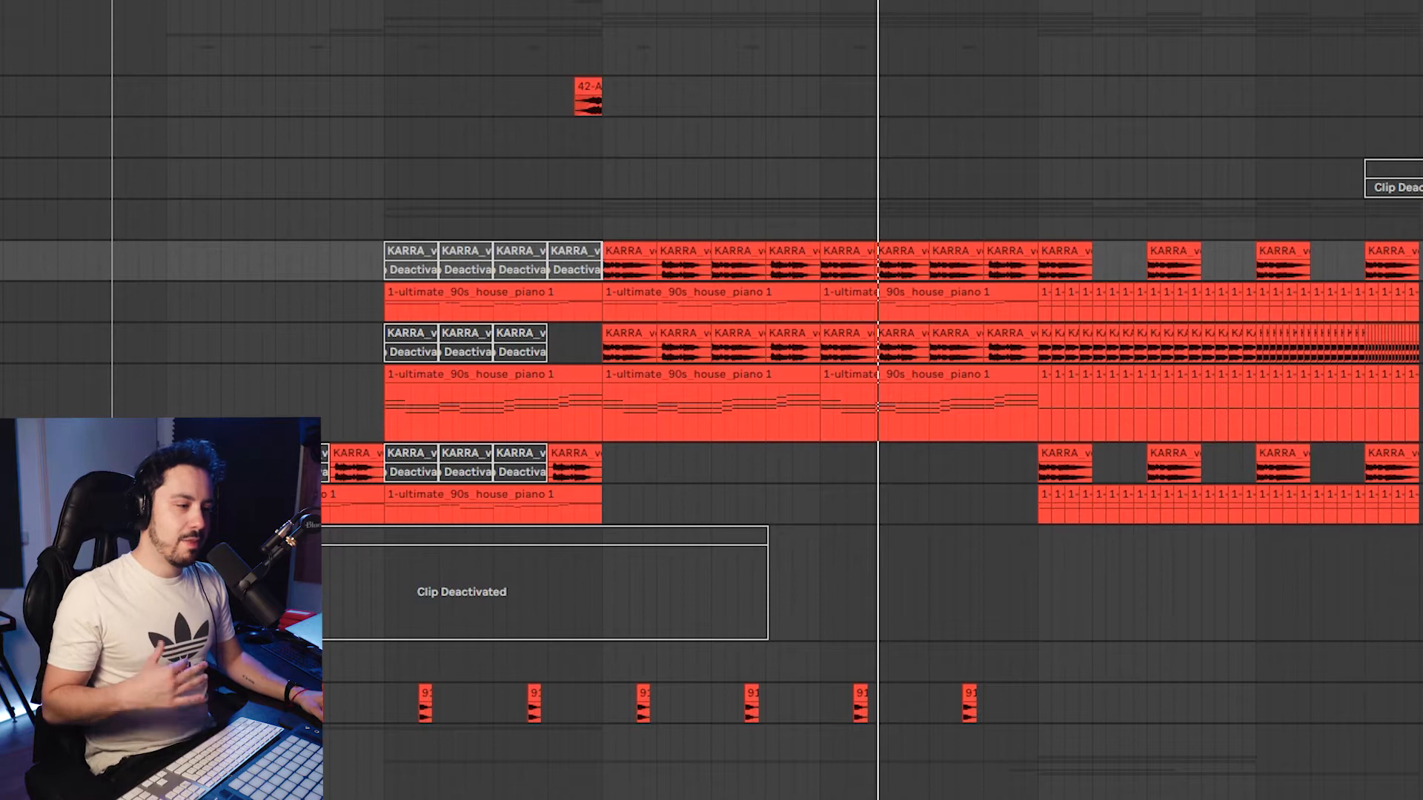
{"action": "left_click", "coordinate": [602, 266]}
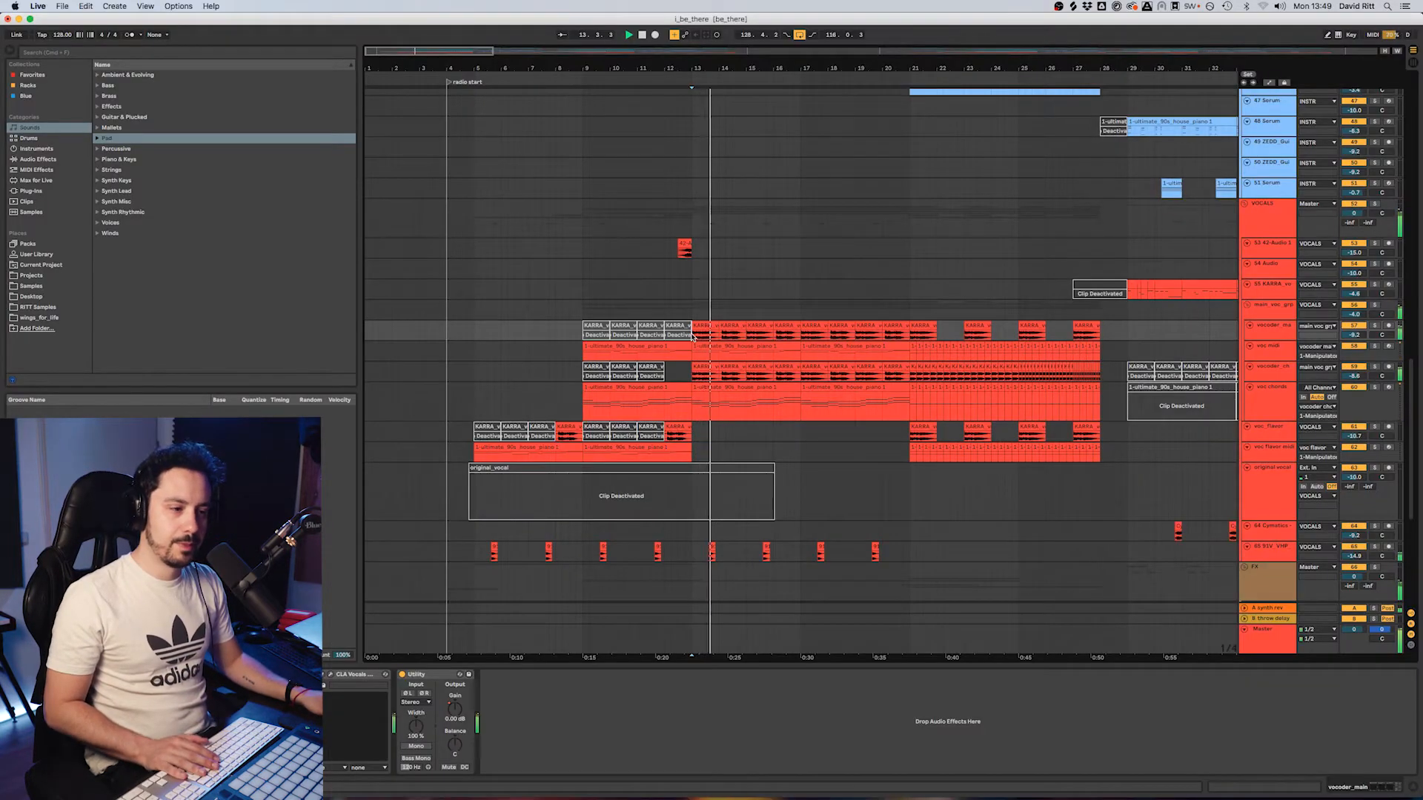
- Solo the VOCALS group and play it from bar 21
{"action": "left_click", "coordinate": [1351, 210]}
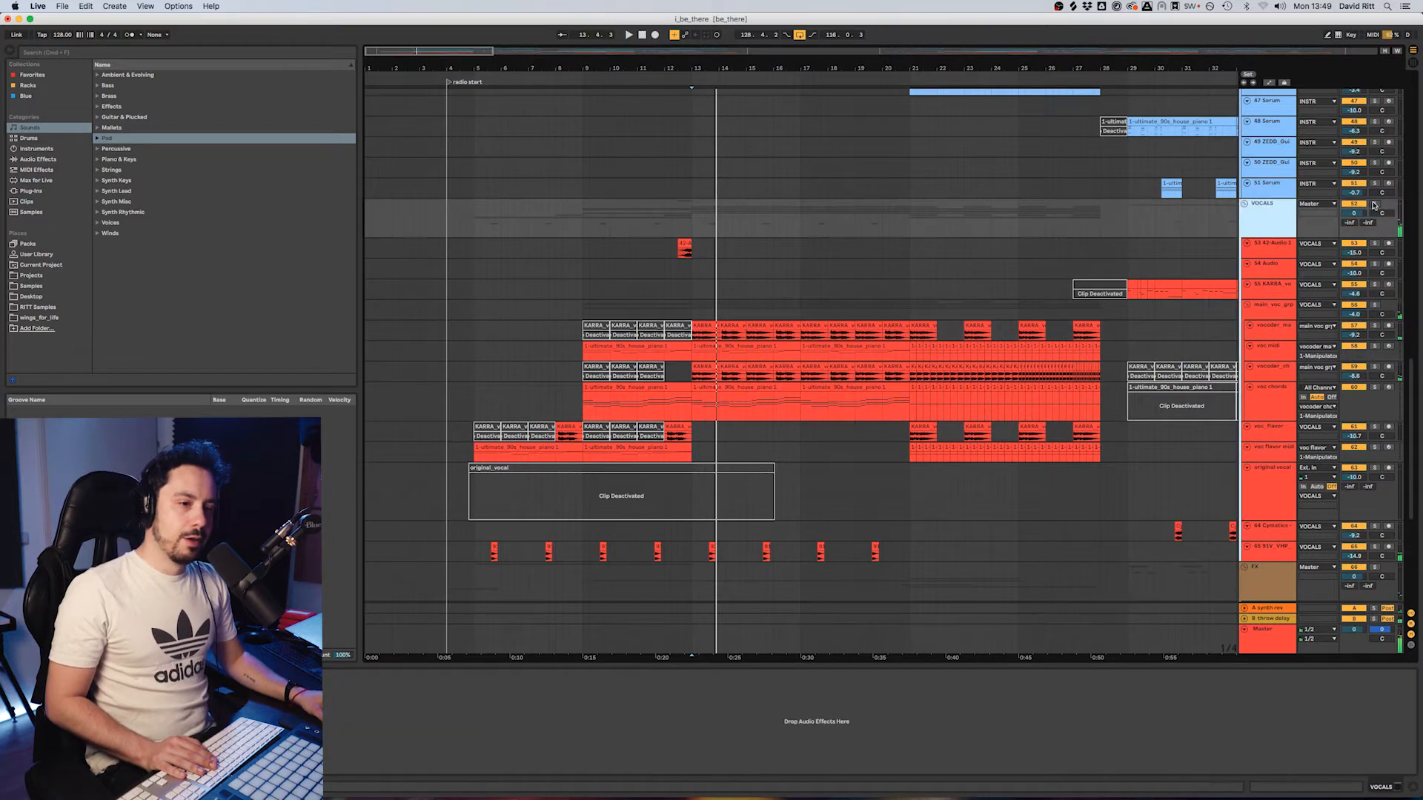
{"action": "left_click", "coordinate": [1374, 205]}
{"action": "left_click", "coordinate": [898, 338]}
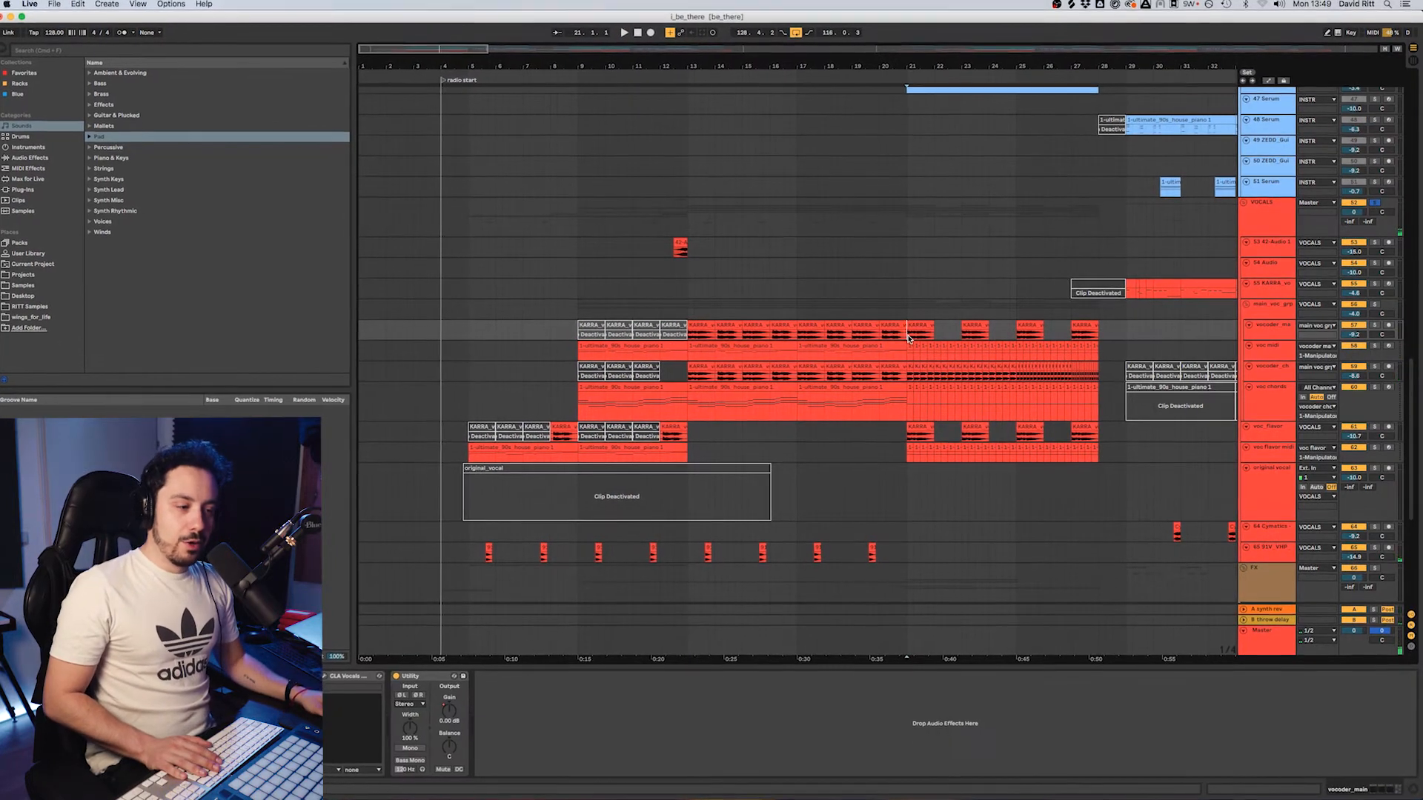
{"action": "key", "text": "space"}
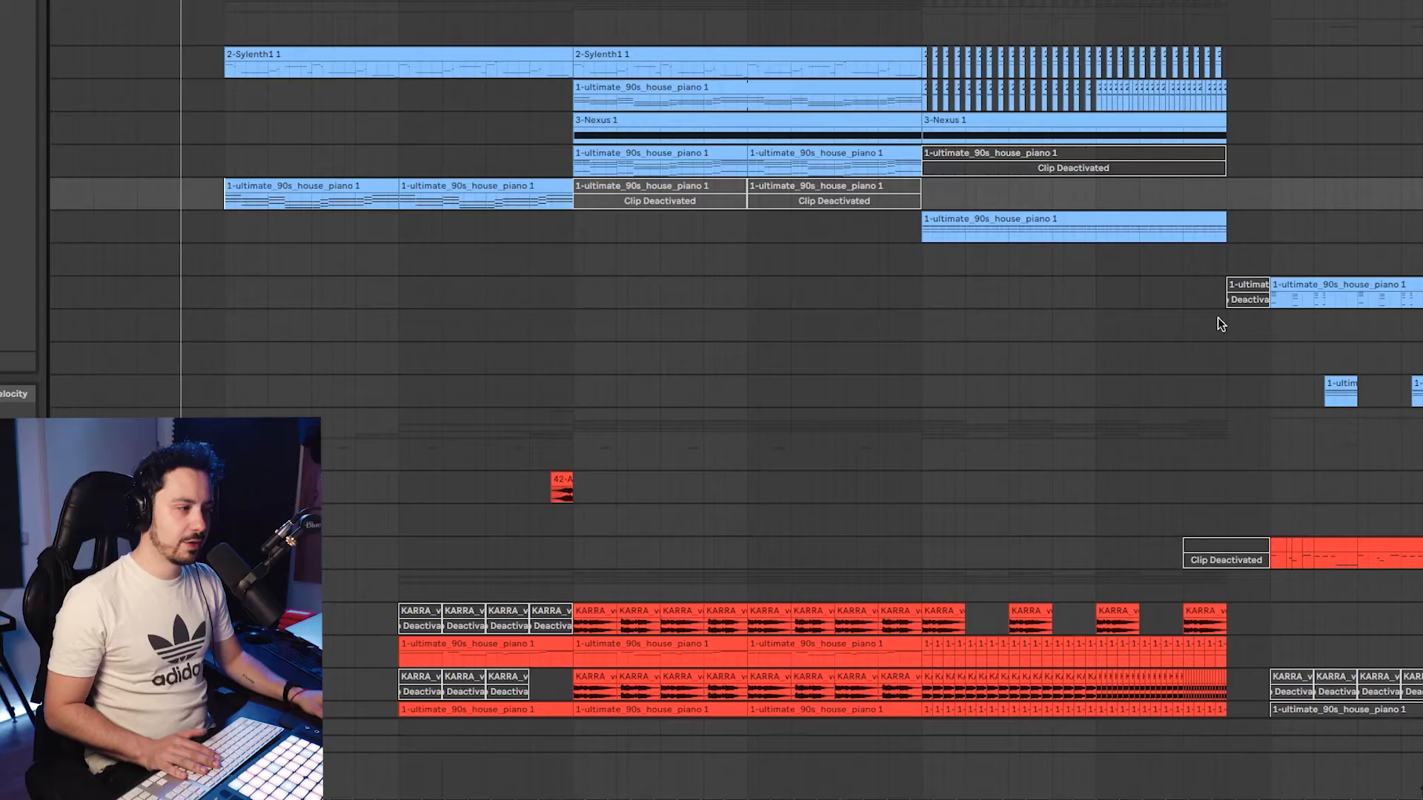
- Play the 45 Serum chord track from bar 5, view its Serum plug-in window, and close it
{"action": "key", "text": "space"}
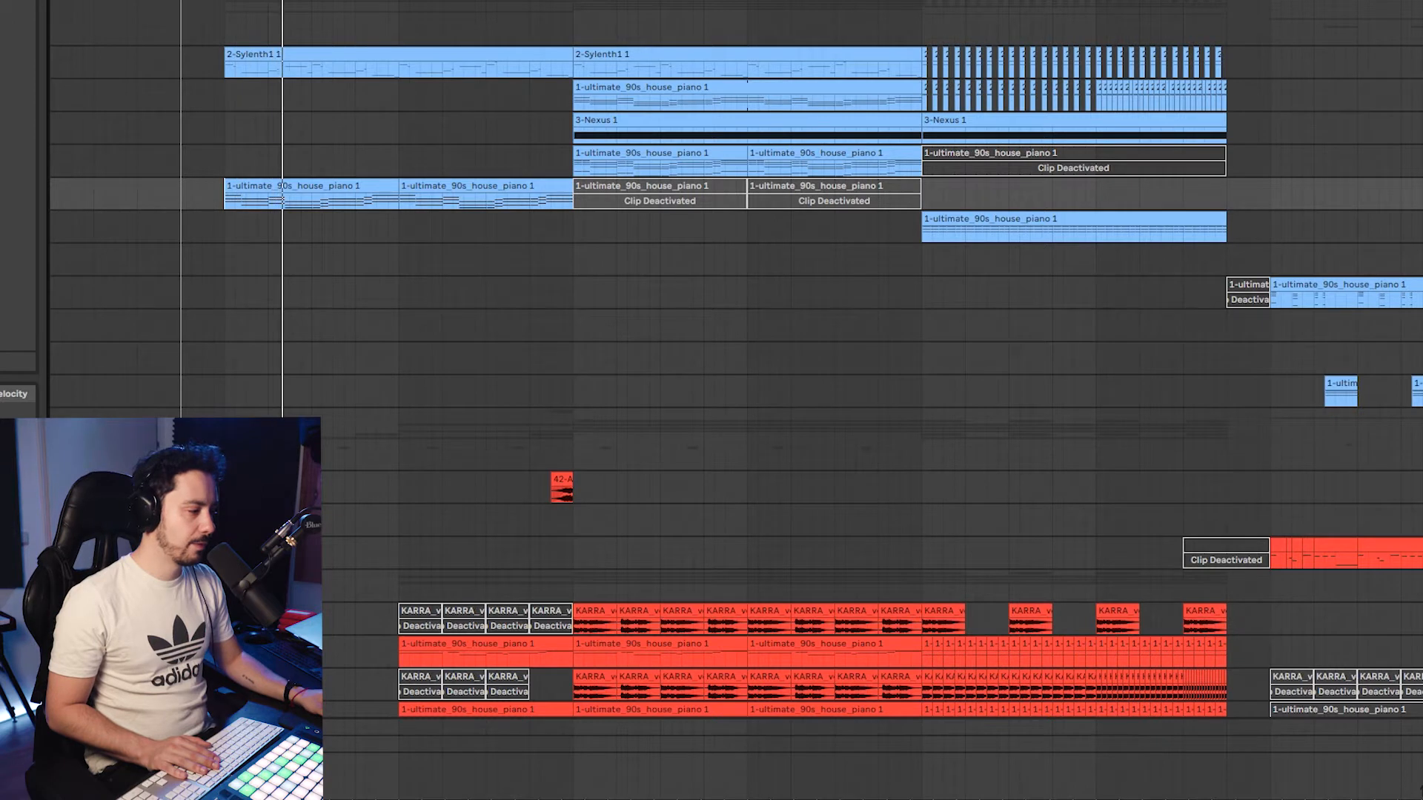
{"action": "key", "text": "super+alt+p"}
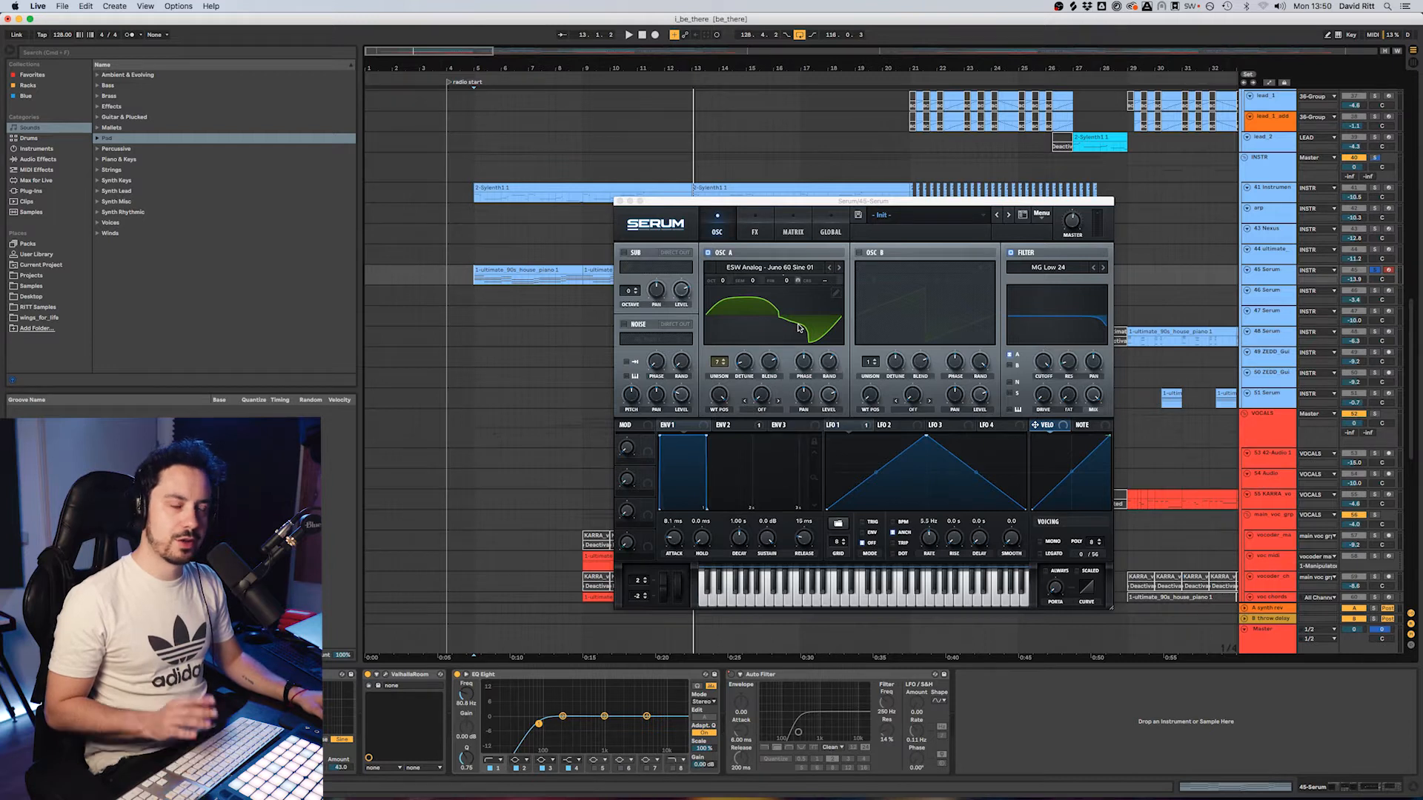
{"action": "left_click", "coordinate": [621, 202]}
- Solo the 41 Instrument Rack track, play it from bar 5, and view its device chain
{"action": "left_click", "coordinate": [1271, 188]}
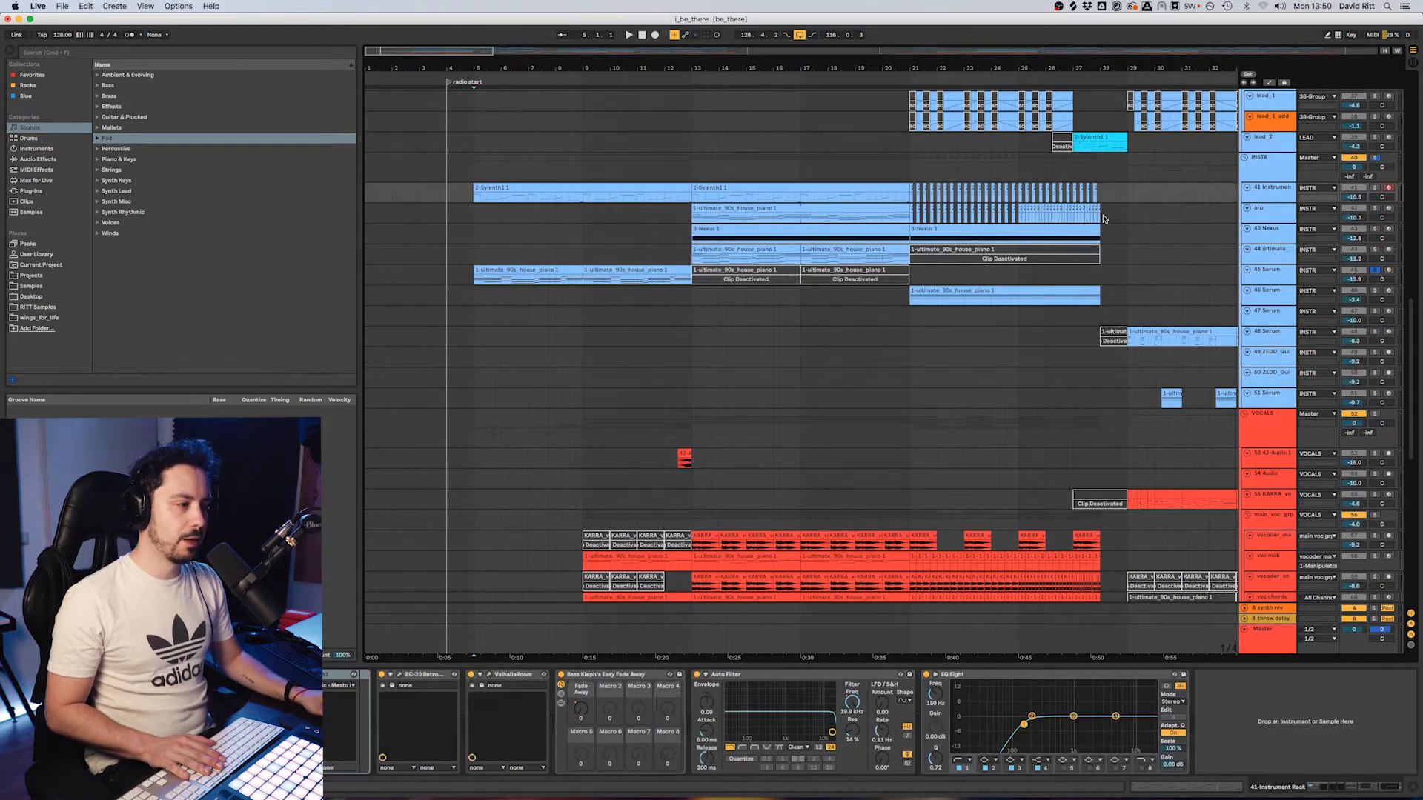
{"action": "key", "text": "space"}
{"action": "scroll", "coordinate": [1054, 286], "scroll_direction": "up", "scroll_amount": 3}
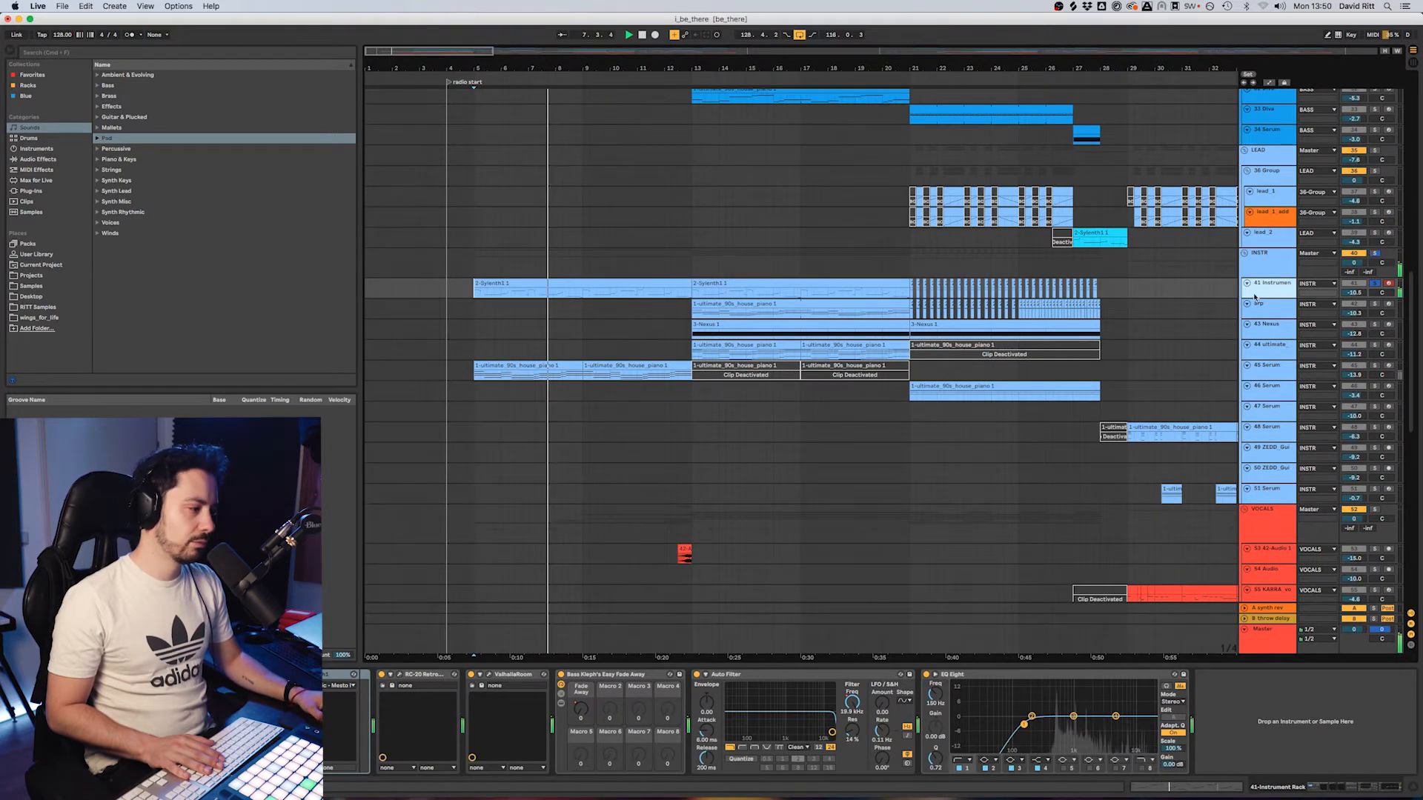
{"action": "left_click", "coordinate": [215, 697]}
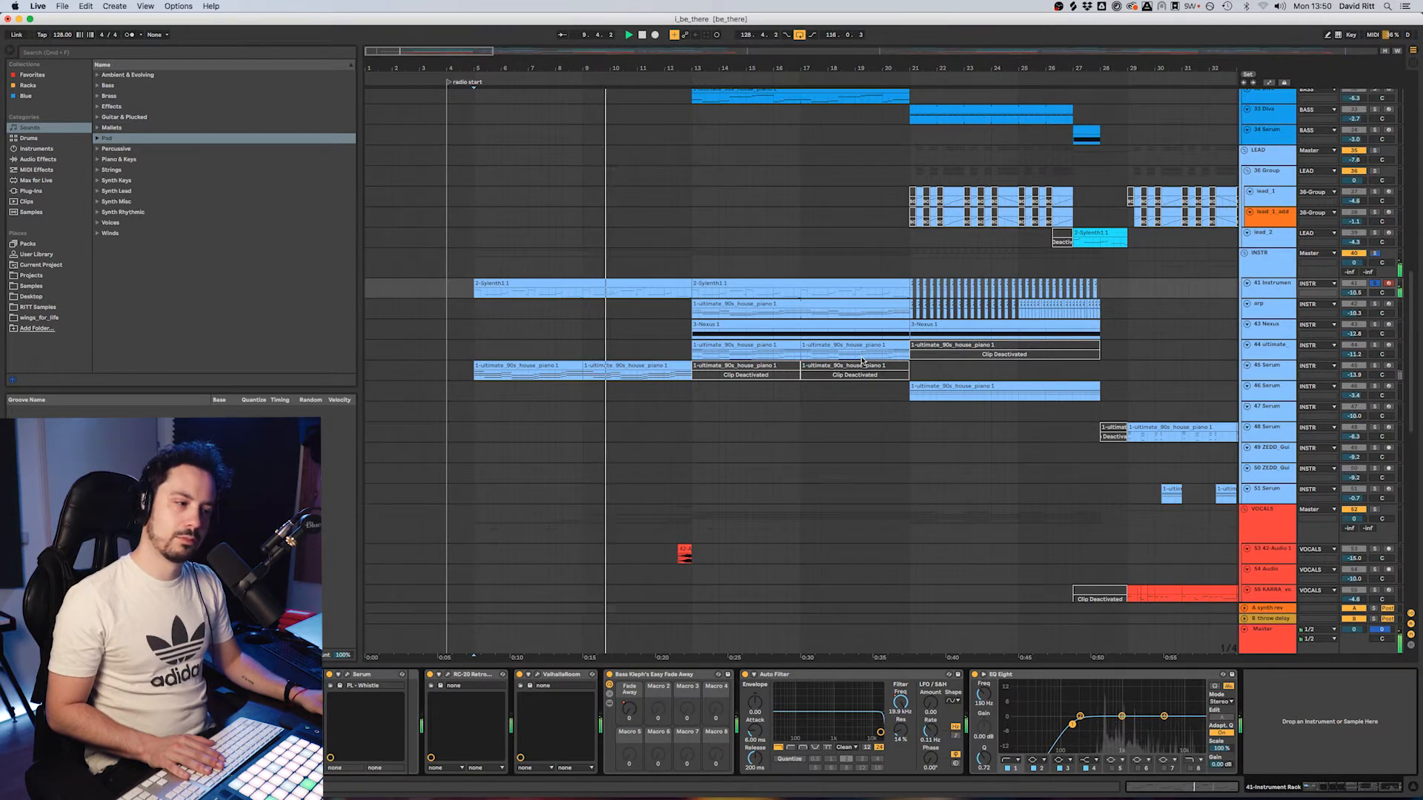
- Solo the arp track, play it from bar 13, and open its Diva plug-in
{"action": "left_click", "coordinate": [683, 314]}
{"action": "key", "text": "space"}
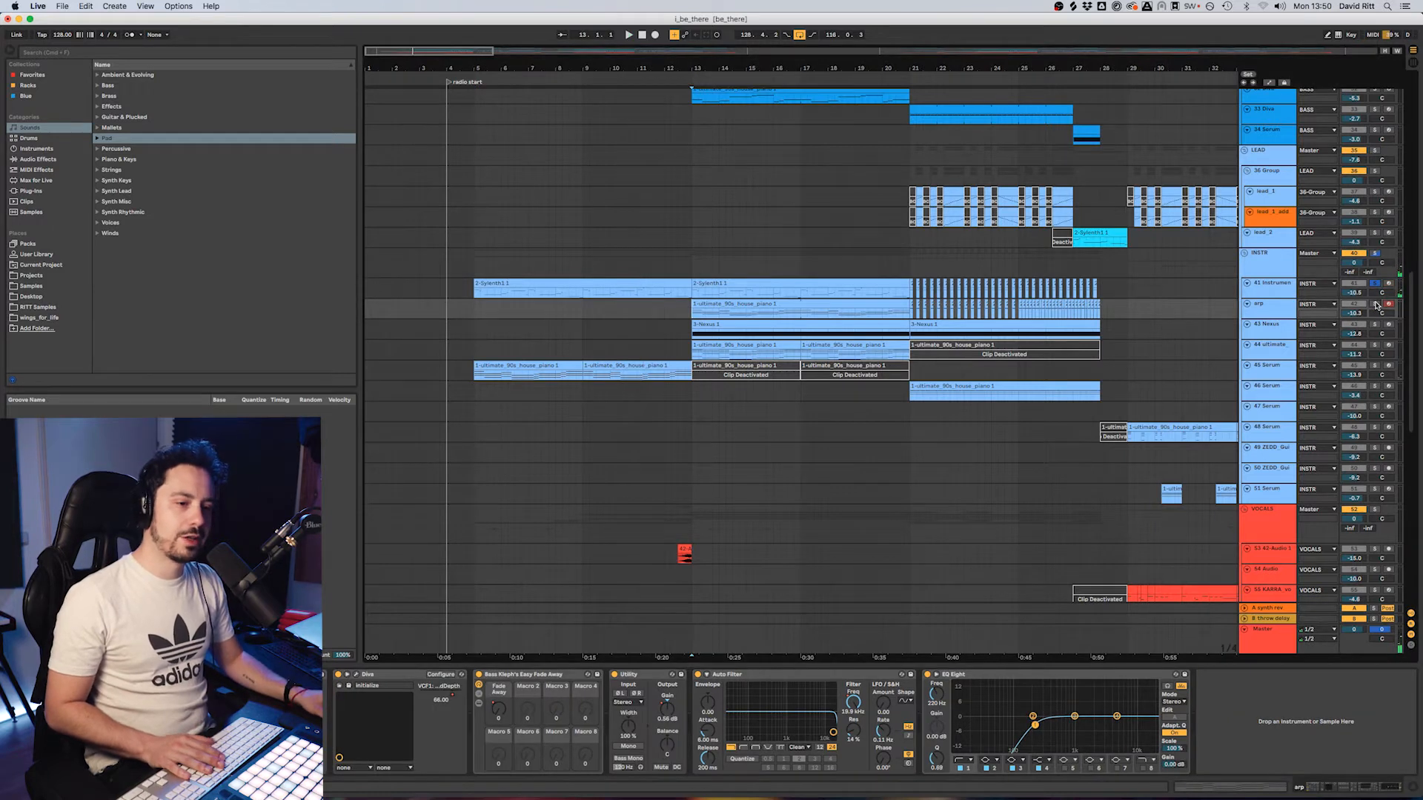
{"action": "key", "text": "space"}
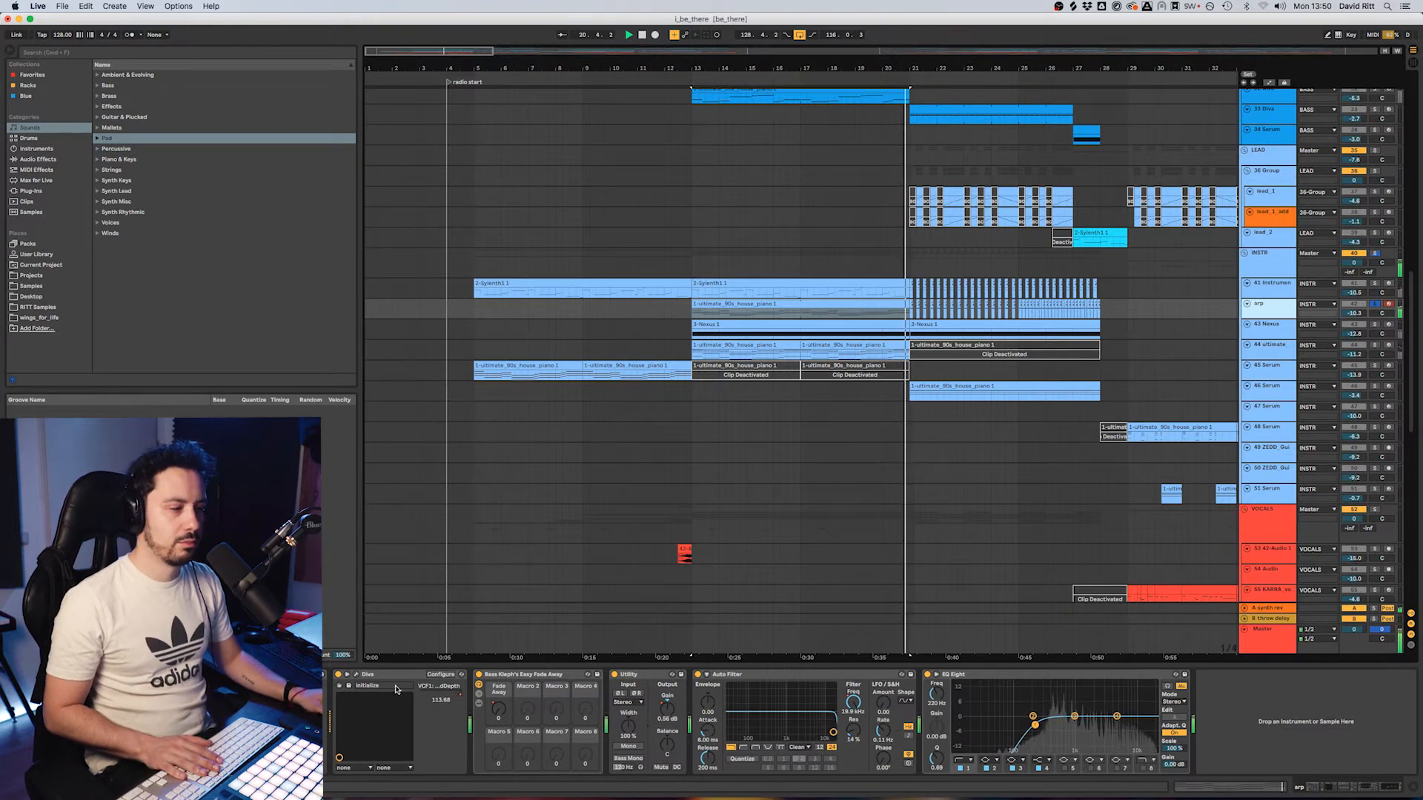
{"action": "left_click", "coordinate": [355, 676]}
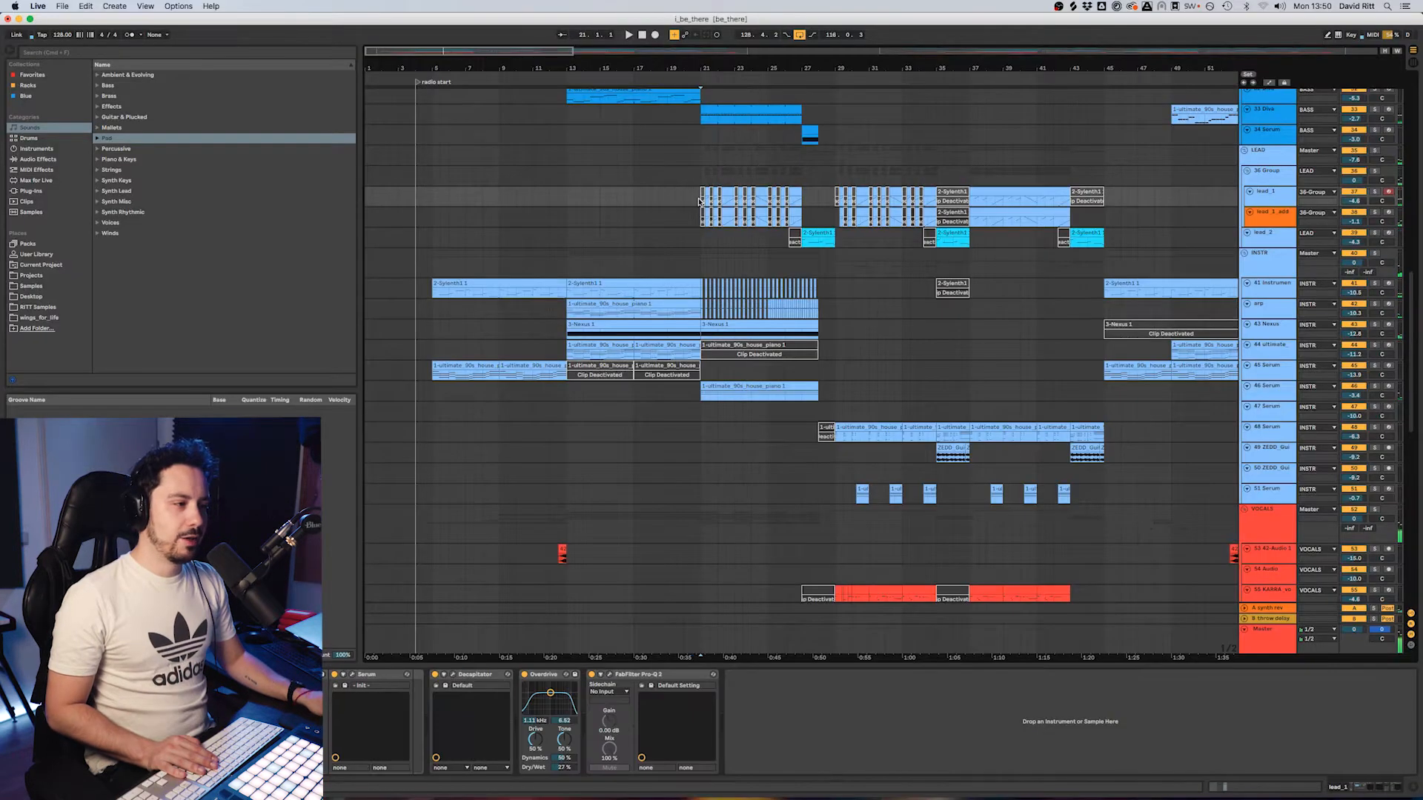
- Solo the LEAD group and play its chopped lead clips from bar 21
{"action": "scroll", "coordinate": [738, 341], "scroll_direction": "up", "scroll_amount": 8}
{"action": "scroll", "coordinate": [738, 345], "scroll_direction": "down", "scroll_amount": 4}
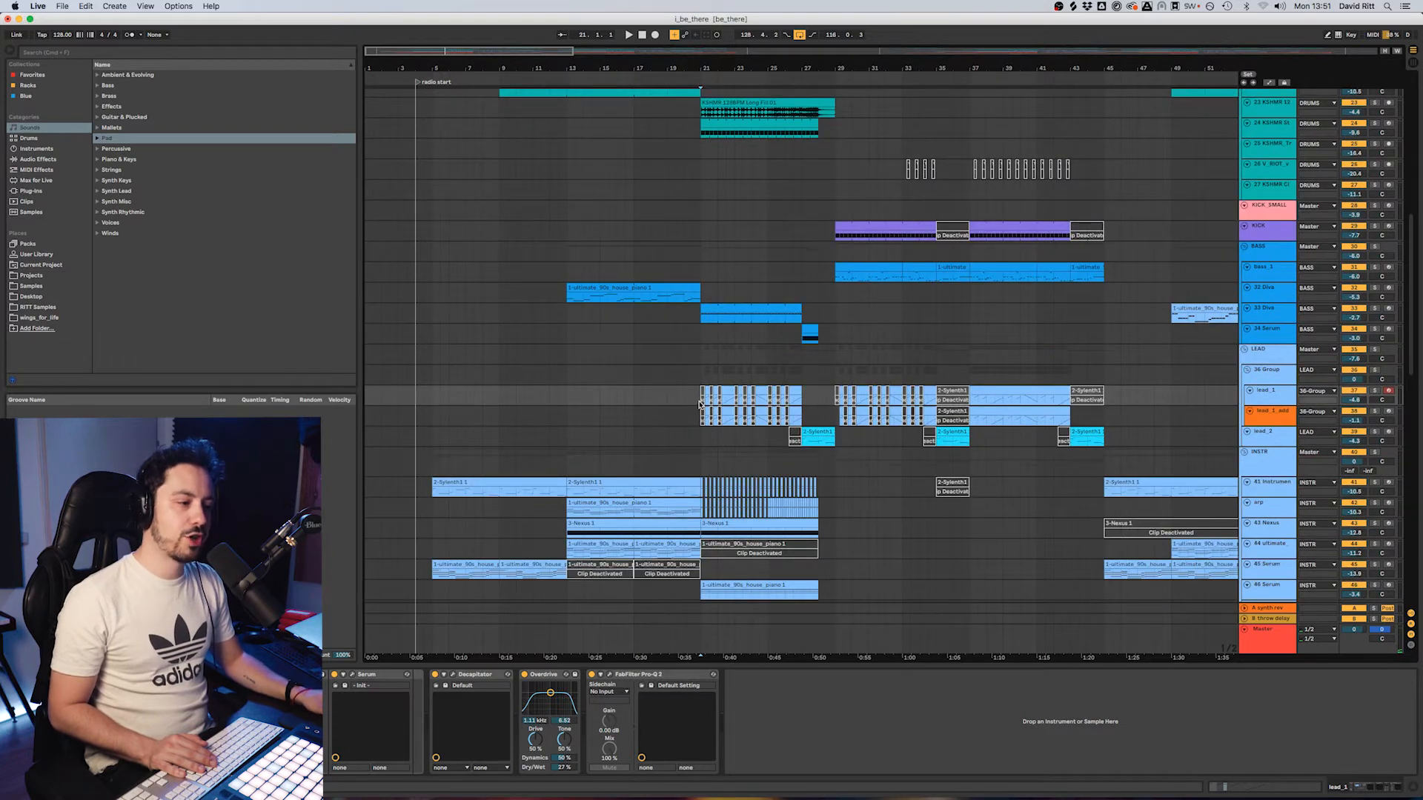
{"action": "left_click", "coordinate": [1257, 360]}
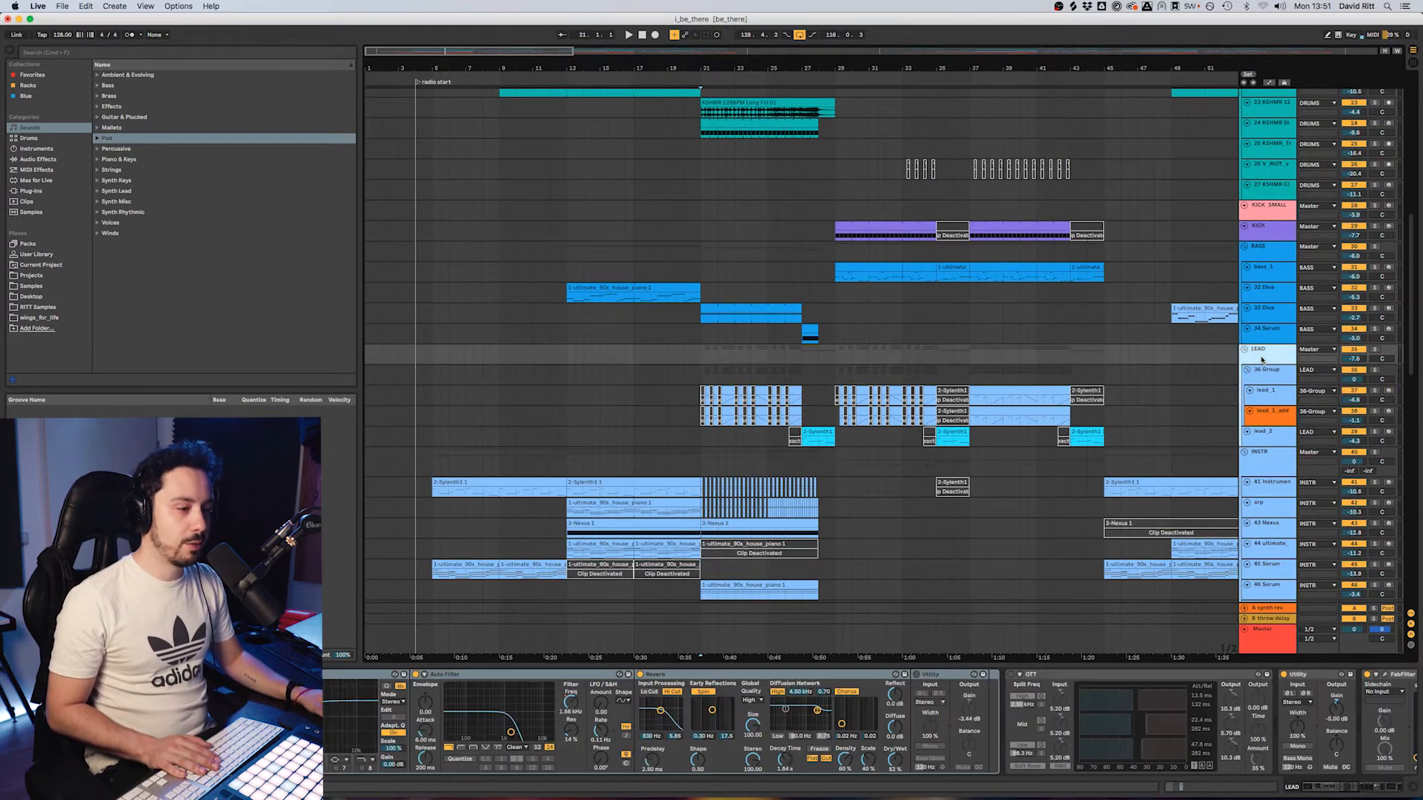
{"action": "left_click", "coordinate": [1373, 350]}
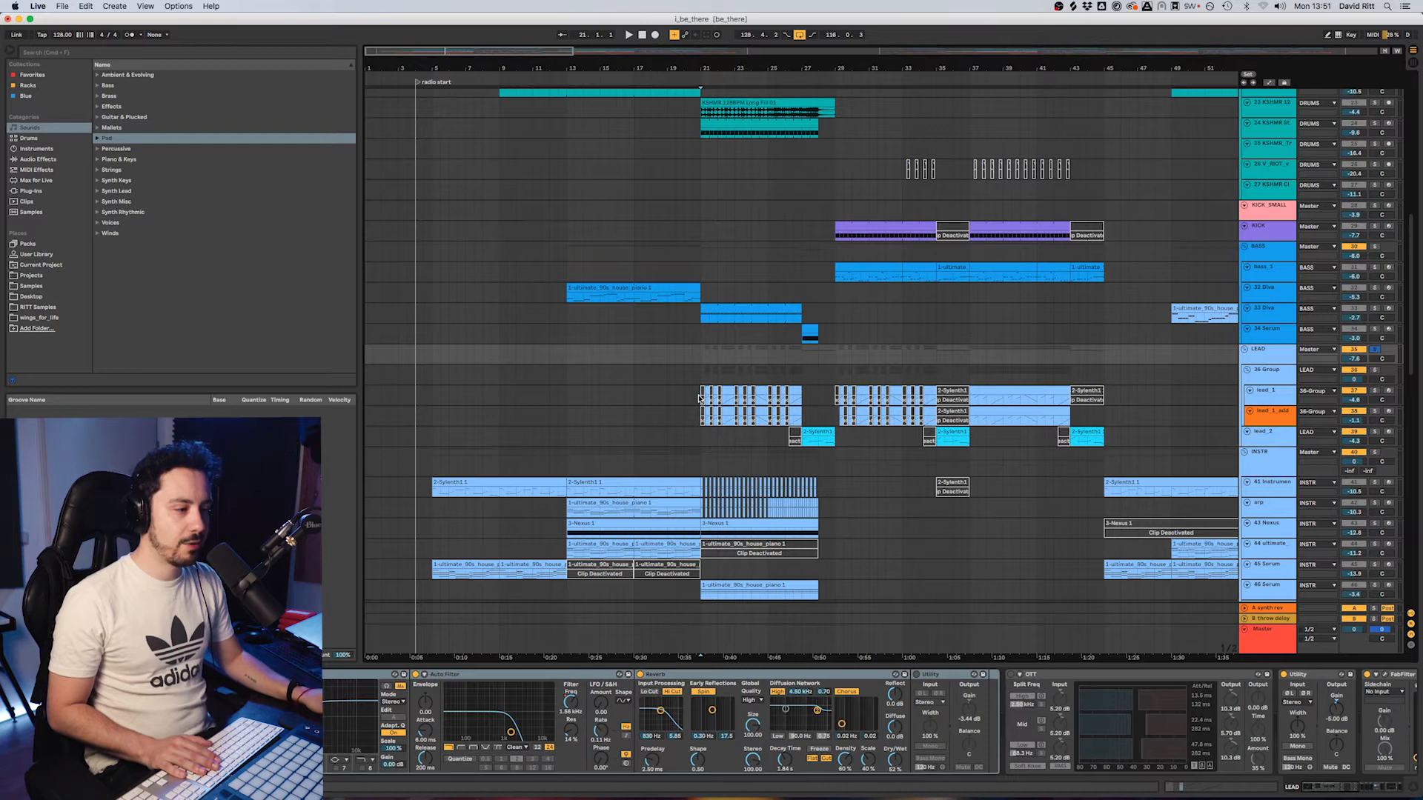
{"action": "key", "text": "space"}
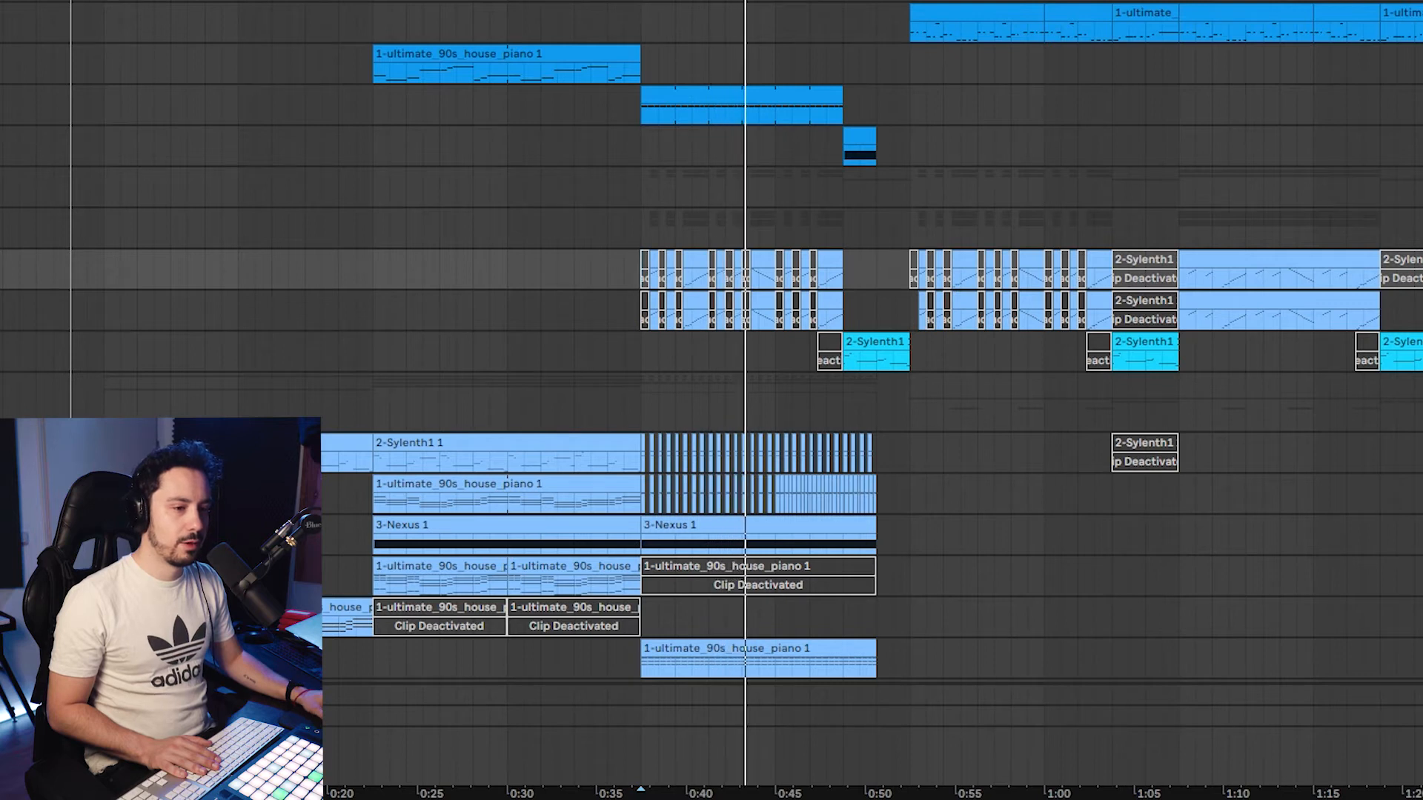
{"action": "left_click", "coordinate": [1417, 187]}
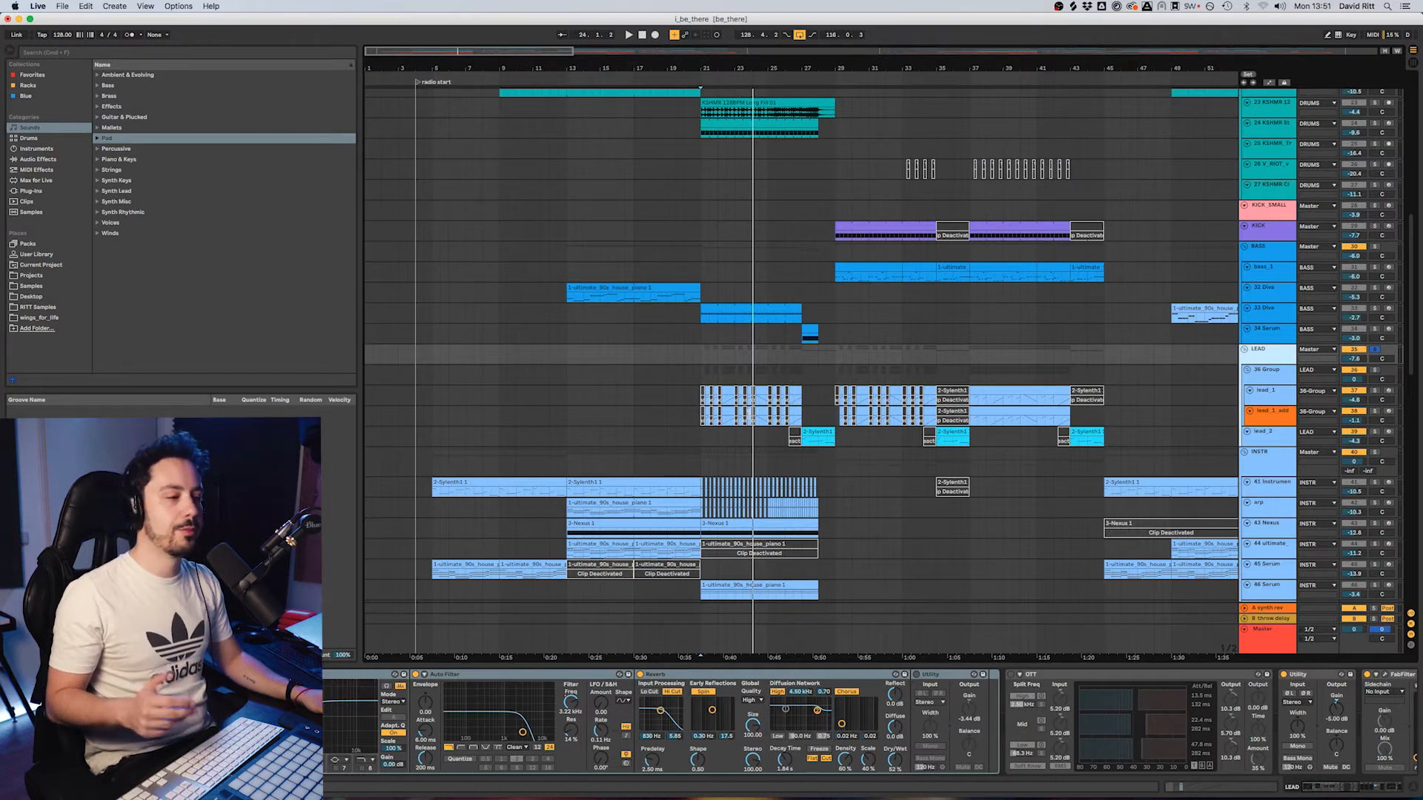
- Solo the DRUMS group and play the drum fill clips in bar 28
{"action": "scroll", "coordinate": [766, 445], "scroll_direction": "up", "scroll_amount": 15}
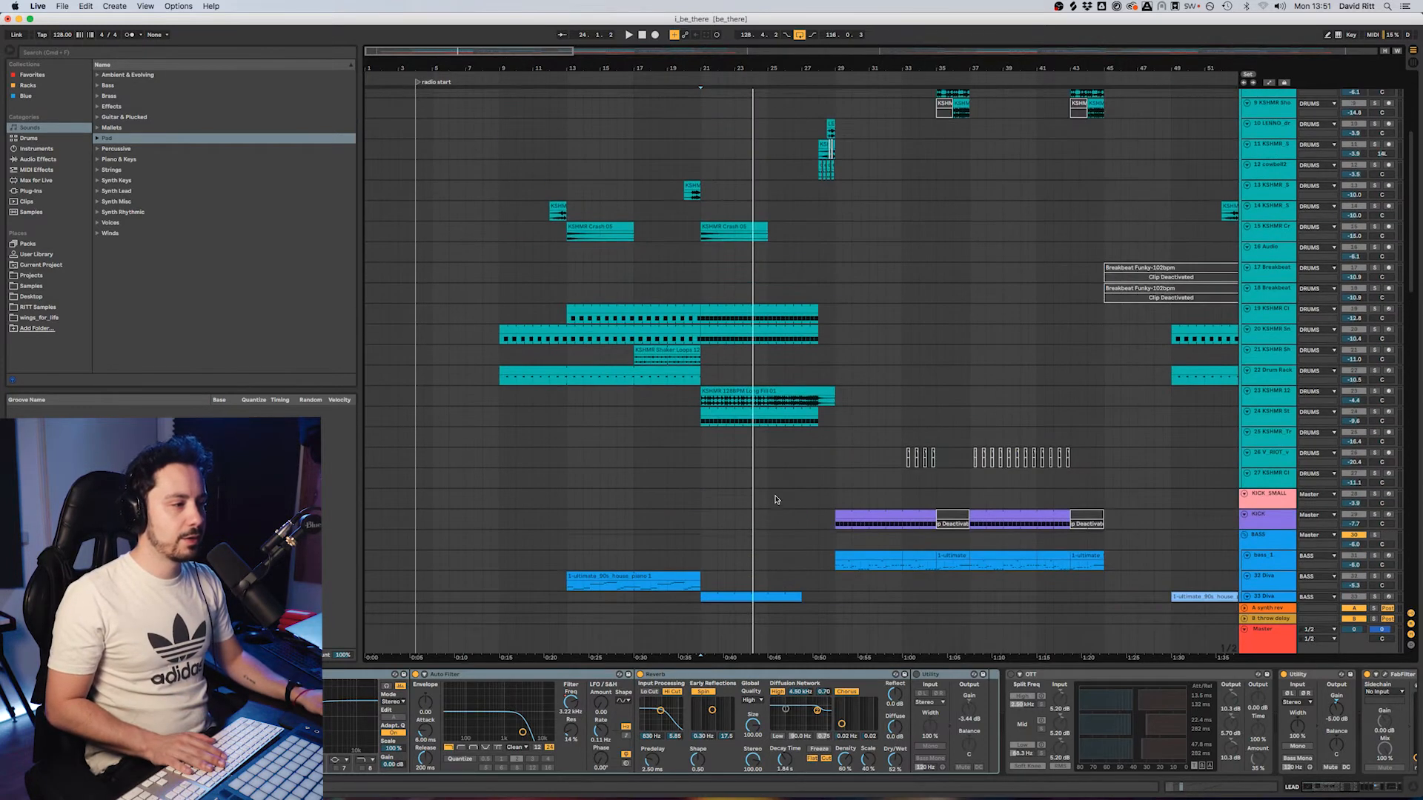
{"action": "scroll", "coordinate": [768, 511], "scroll_direction": "down", "scroll_amount": 5}
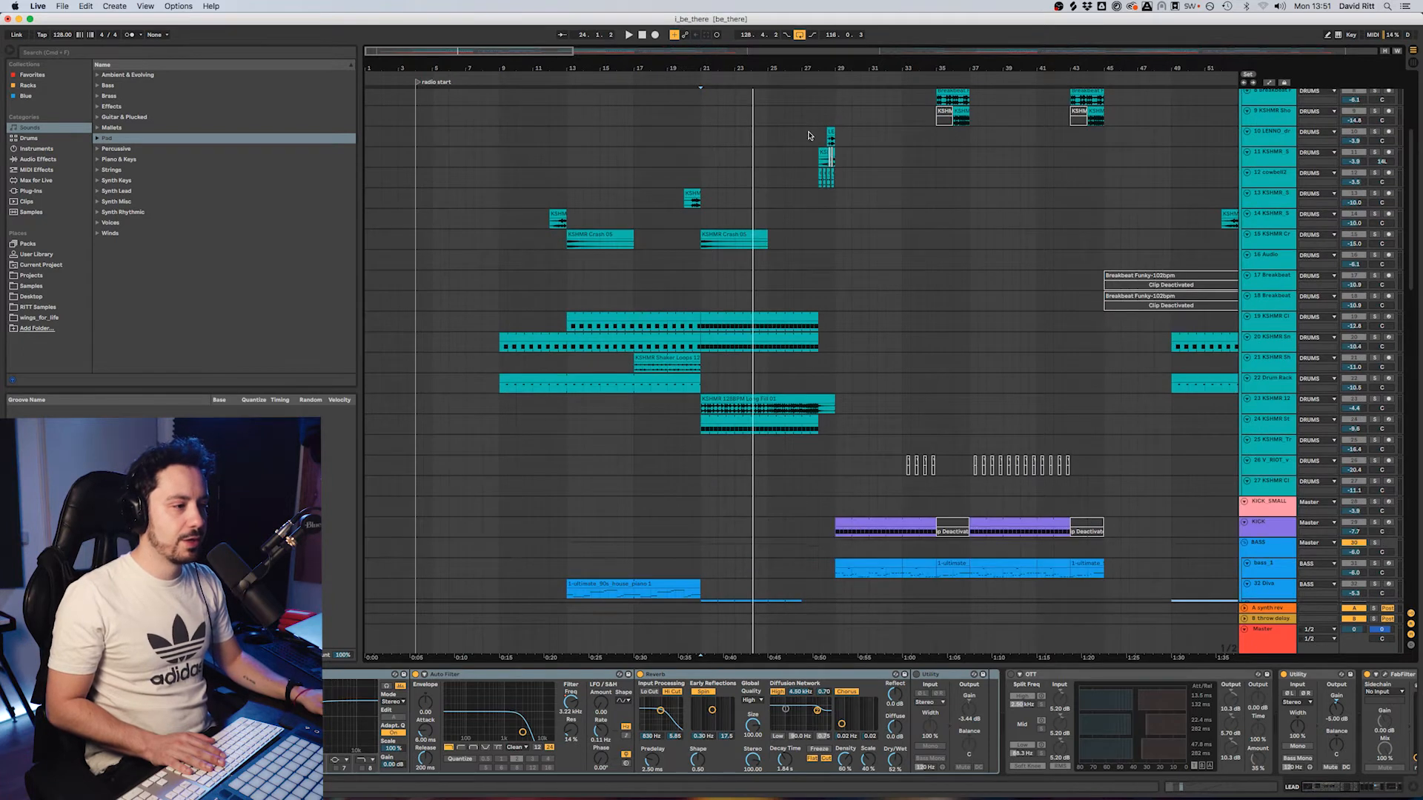
{"action": "left_click", "coordinate": [815, 177]}
{"action": "scroll", "coordinate": [819, 285], "scroll_direction": "up", "scroll_amount": 10}
{"action": "scroll", "coordinate": [820, 286], "scroll_direction": "up", "scroll_amount": 5}
{"action": "key", "text": "space"}
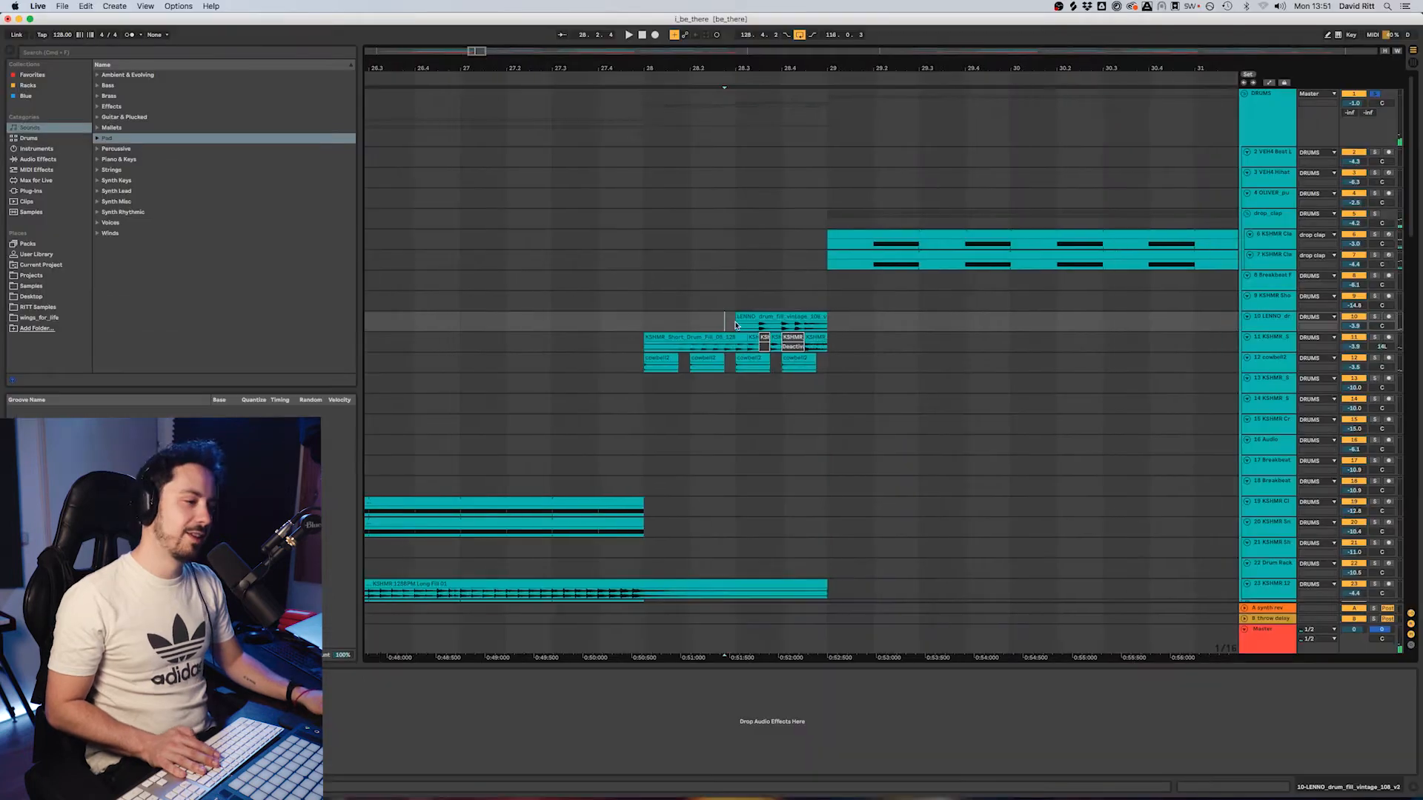
- Examine the drop section from bar 29 across the drum, kick, bass, lead, instrument and vocal tracks
{"action": "scroll", "coordinate": [735, 321], "scroll_direction": "down", "scroll_amount": 3}
{"action": "left_click", "coordinate": [793, 301]}
{"action": "scroll", "coordinate": [788, 389], "scroll_direction": "down", "scroll_amount": 4}
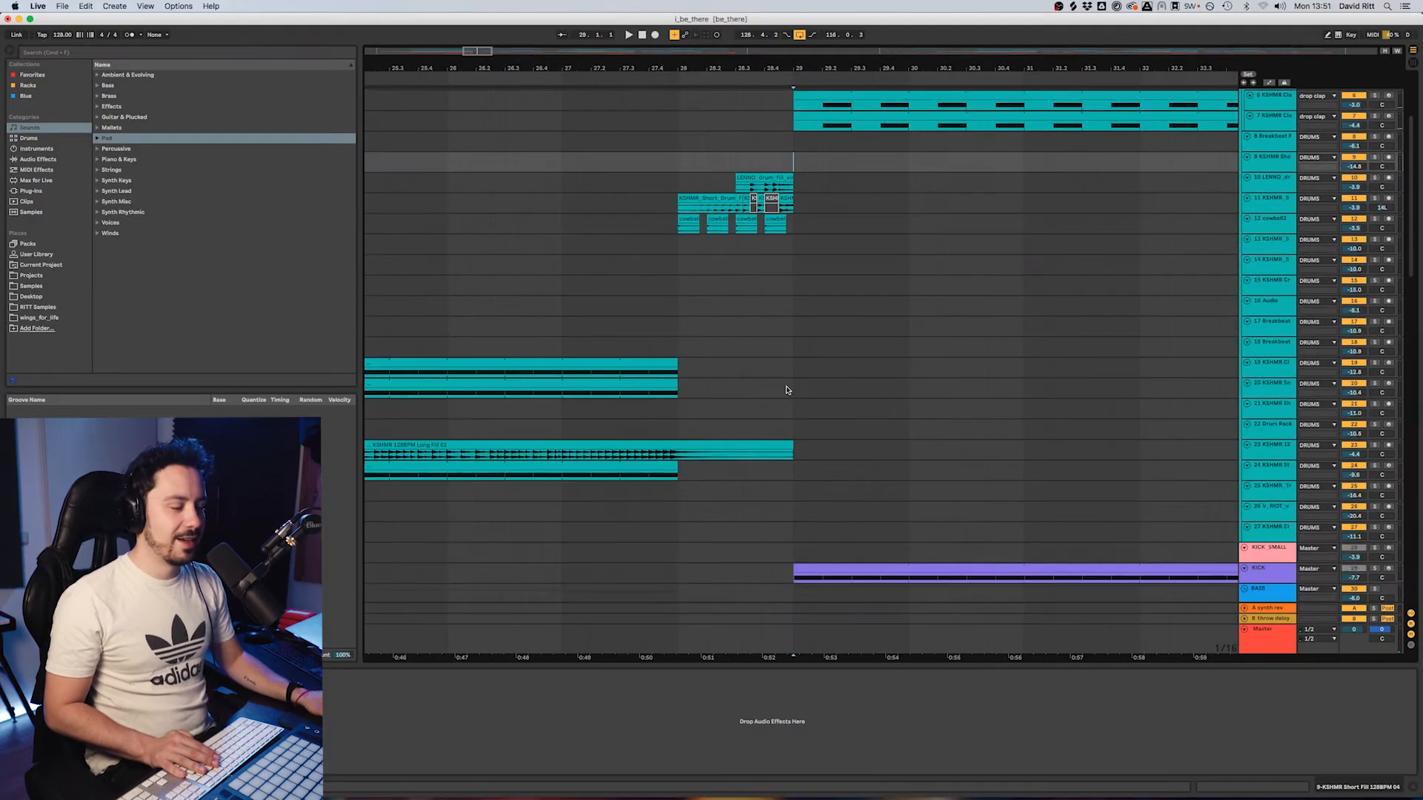
{"action": "scroll", "coordinate": [788, 390], "scroll_direction": "down", "scroll_amount": 5}
{"action": "scroll", "coordinate": [780, 422], "scroll_direction": "down", "scroll_amount": 4}
{"action": "scroll", "coordinate": [782, 423], "scroll_direction": "down", "scroll_amount": 5}
{"action": "scroll", "coordinate": [785, 429], "scroll_direction": "down", "scroll_amount": 3}
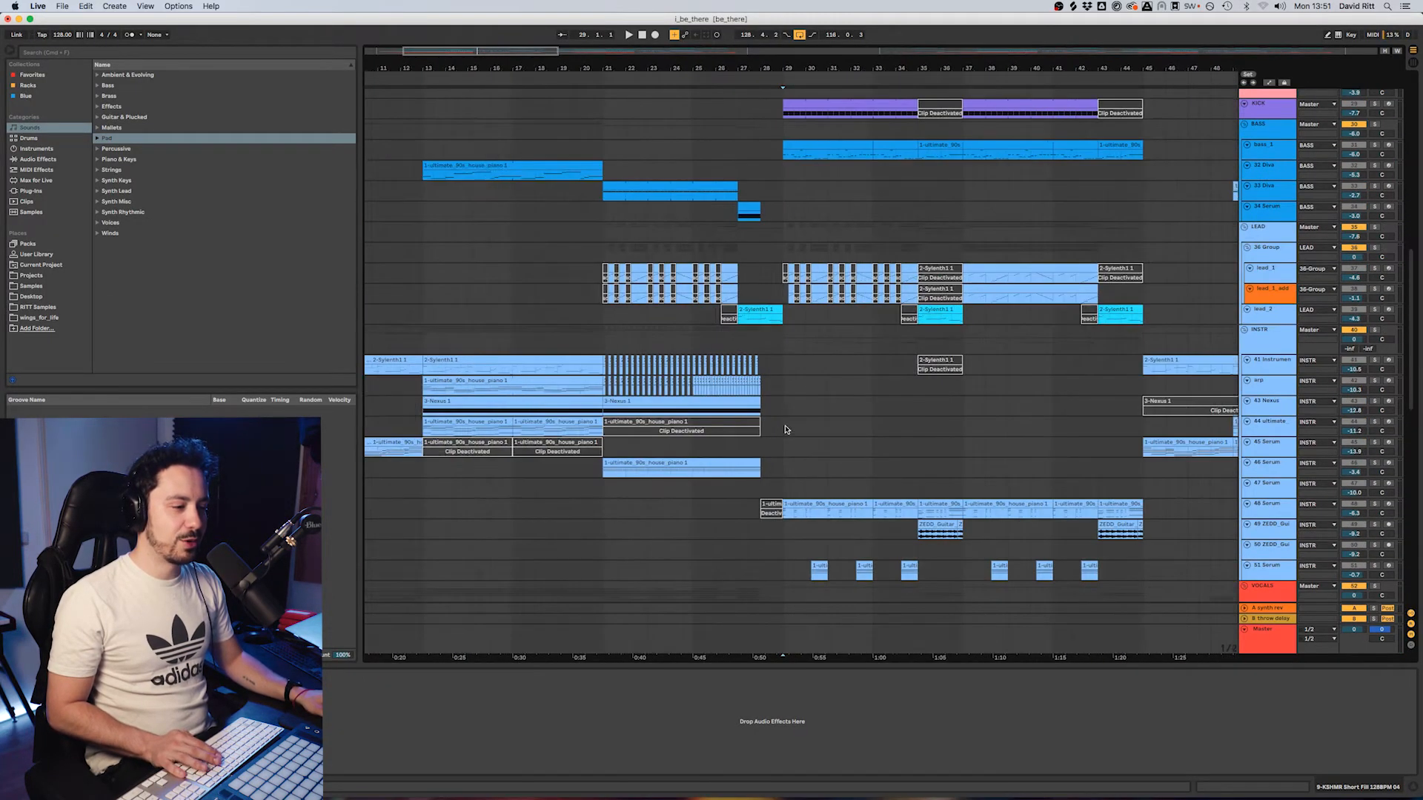
{"action": "scroll", "coordinate": [785, 430], "scroll_direction": "down", "scroll_amount": 6}
{"action": "scroll", "coordinate": [671, 485], "scroll_direction": "up", "scroll_amount": 5}
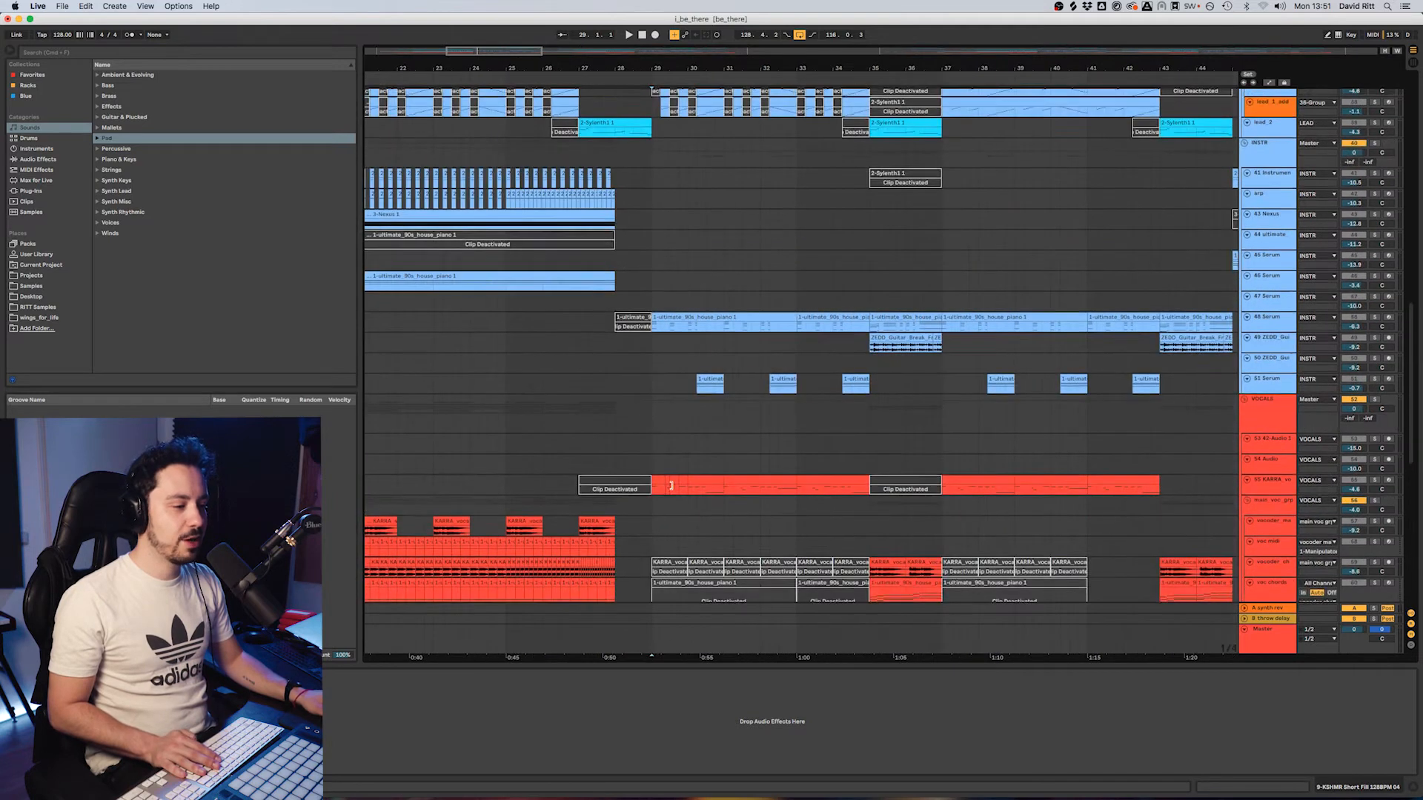
{"action": "scroll", "coordinate": [671, 485], "scroll_direction": "up", "scroll_amount": 10}
- Play the lead_1 and lead_1_add layers from the start of the drop at bar 29
{"action": "left_click", "coordinate": [650, 284]}
{"action": "left_click", "coordinate": [662, 246]}
{"action": "key", "text": "space"}
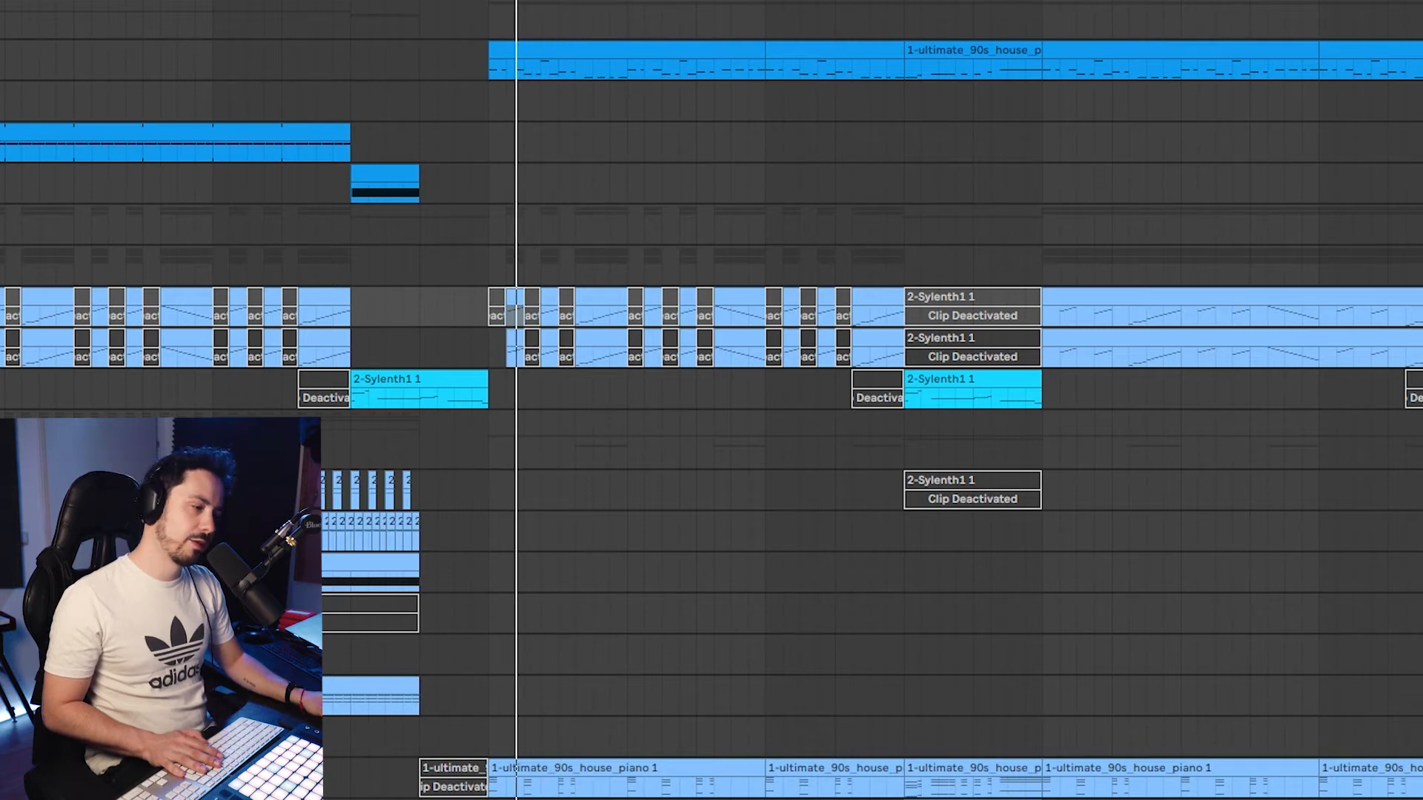
{"action": "left_click", "coordinate": [1417, 348]}
{"action": "key", "text": "space"}
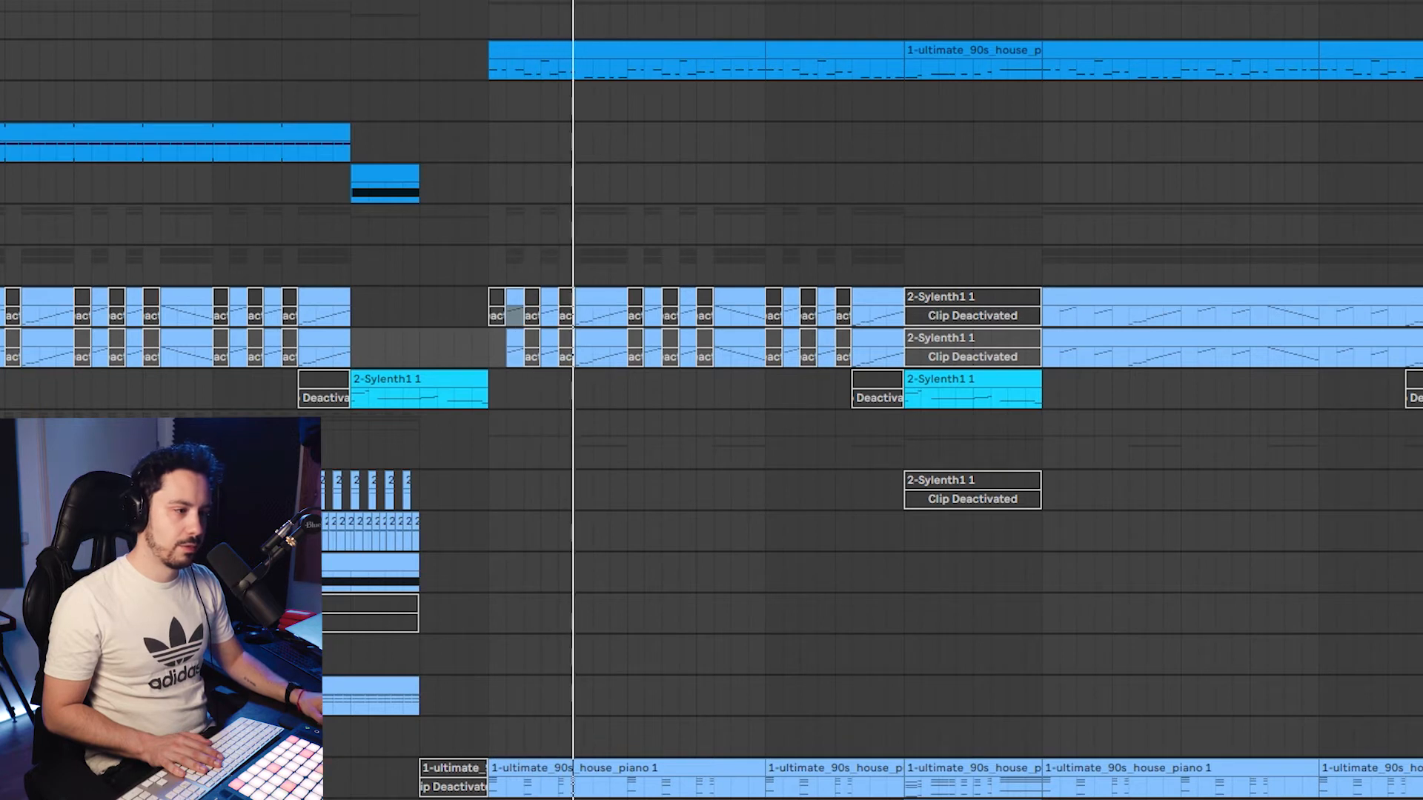
{"action": "left_click", "coordinate": [1417, 306]}
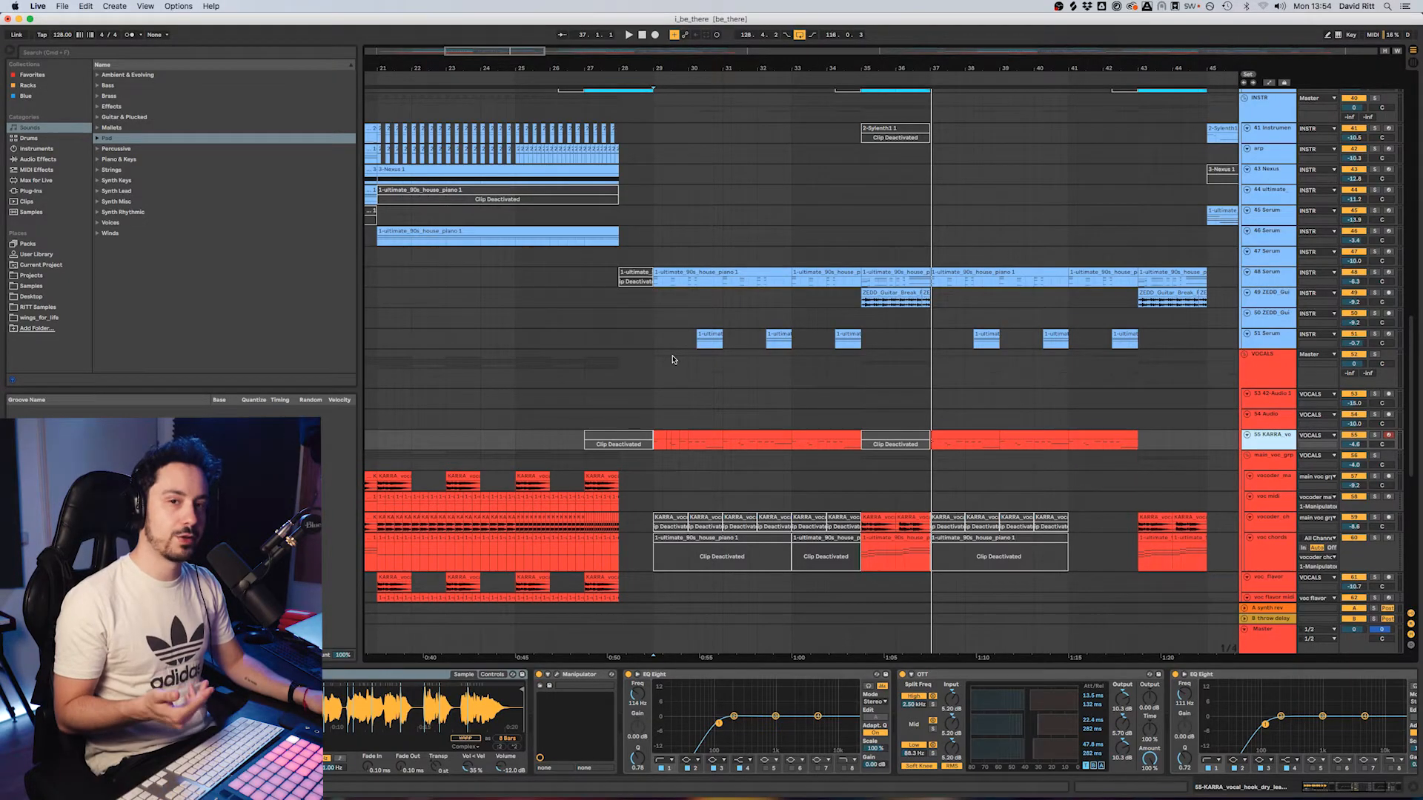
- Solo the 55 KARRA vocal hook track in the VOCALS group, inspect its sliced sample, and unsolo the track
{"action": "left_click", "coordinate": [1375, 435]}
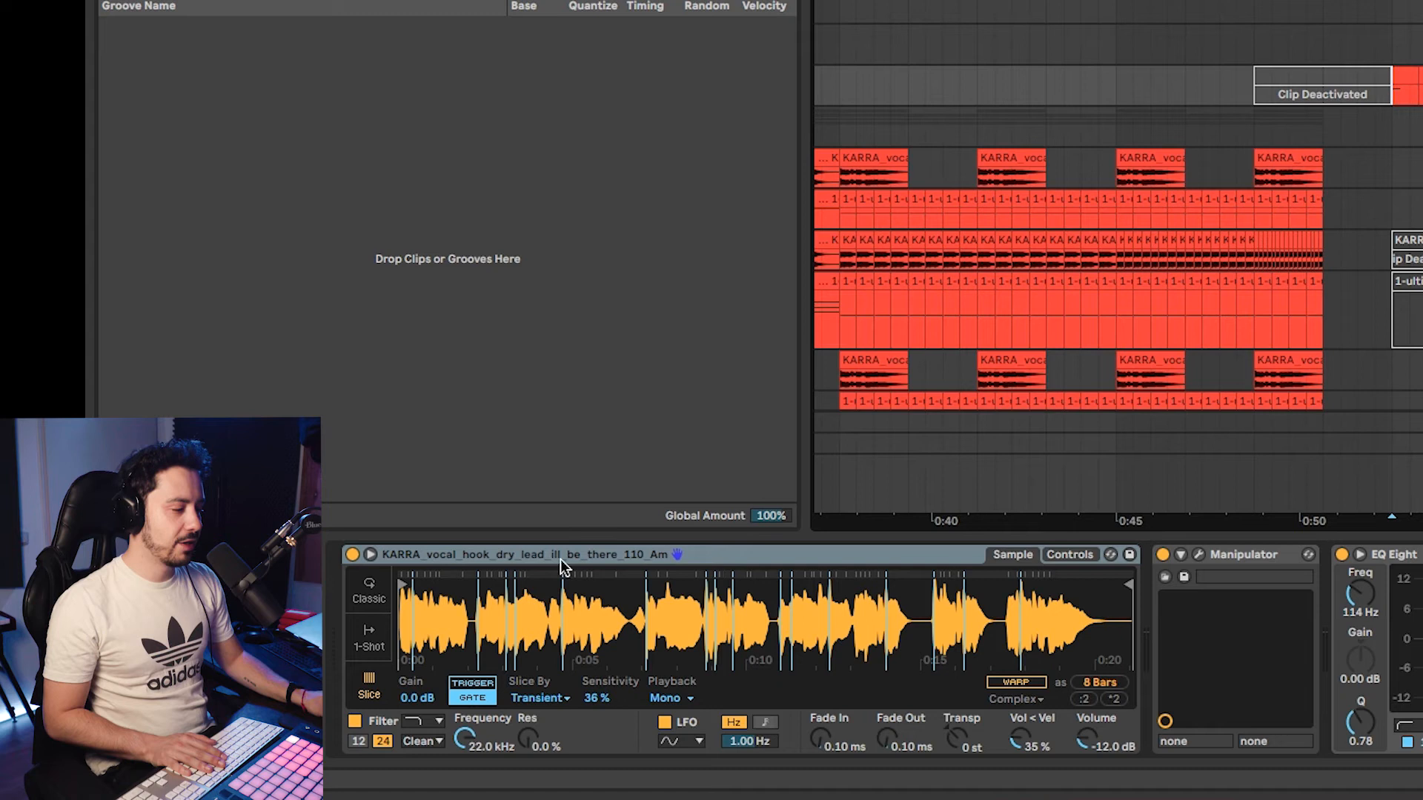
{"action": "left_click", "coordinate": [236, 674]}
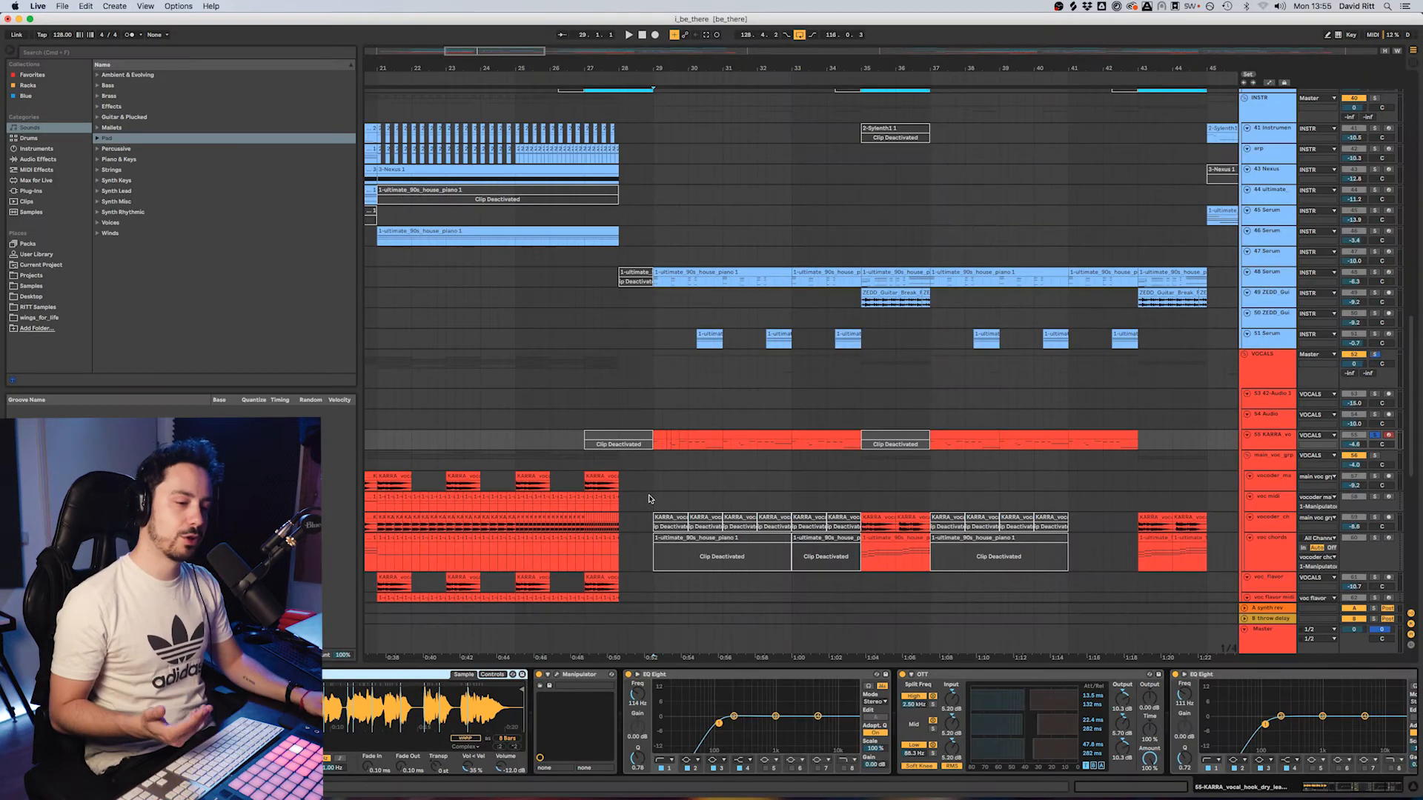
{"action": "left_click", "coordinate": [1256, 444]}
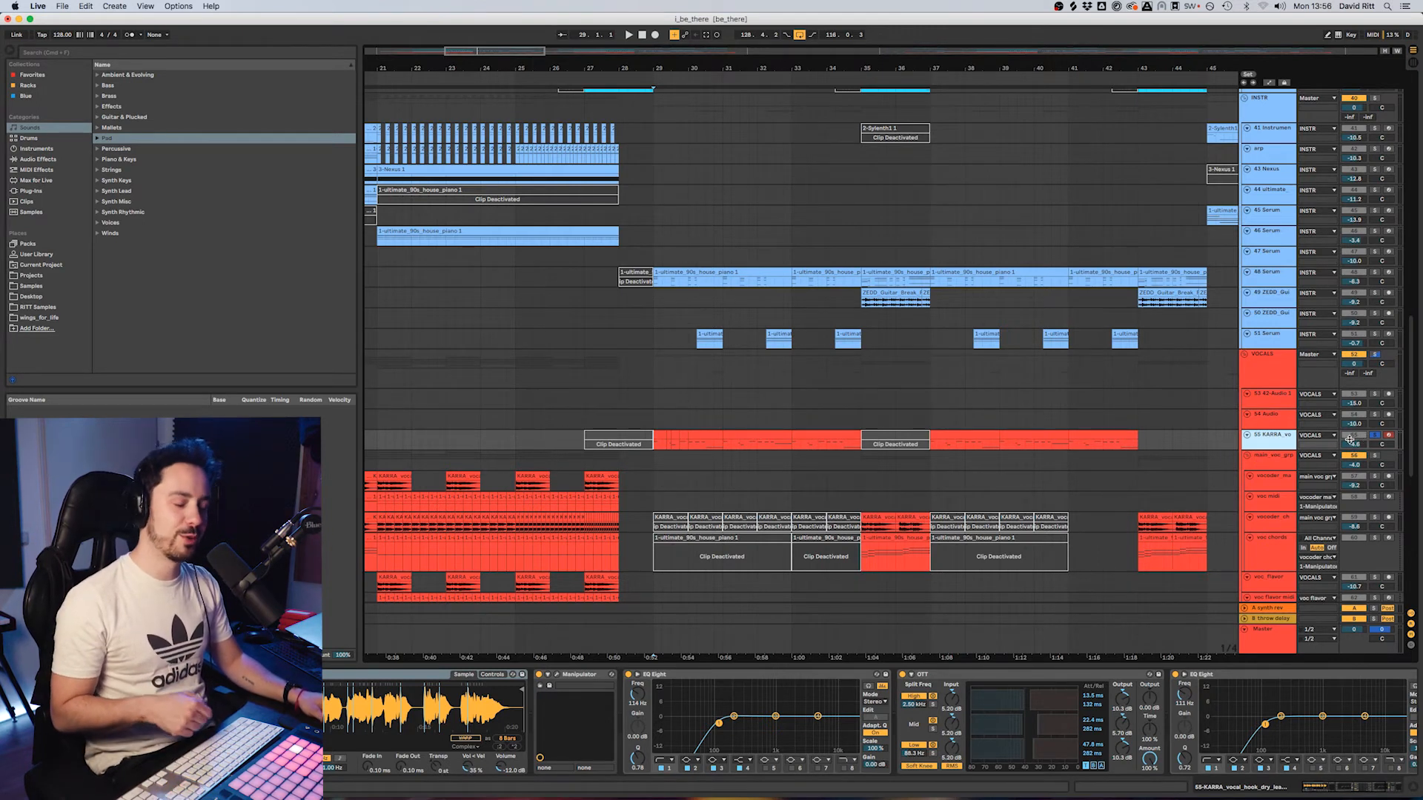
{"action": "left_click", "coordinate": [1377, 435]}
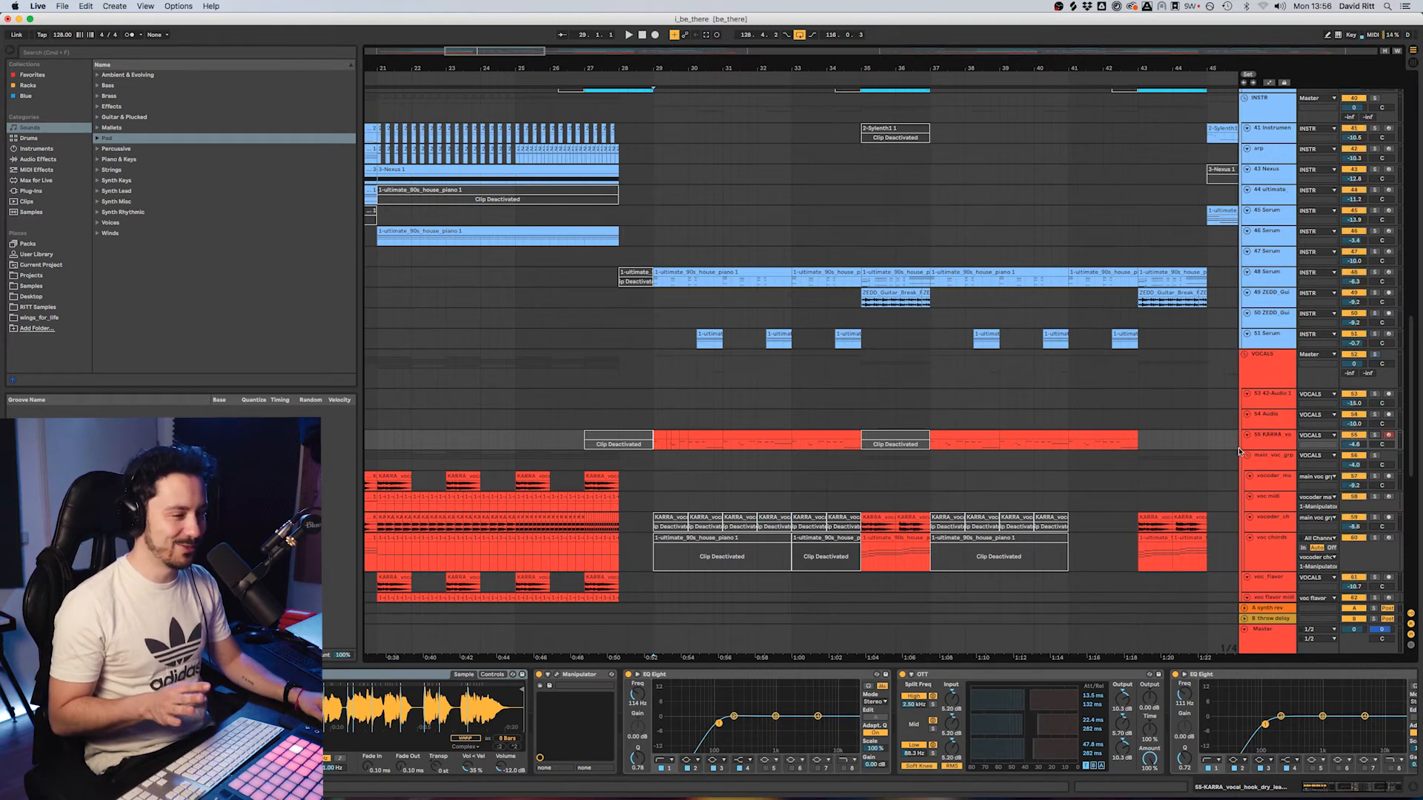
- Solo the INSTR group, play the 48 Serum part from bar 29, and view the 51 Serum track's devices
{"action": "left_click", "coordinate": [656, 280]}
{"action": "scroll", "coordinate": [681, 400], "scroll_direction": "up", "scroll_amount": 3}
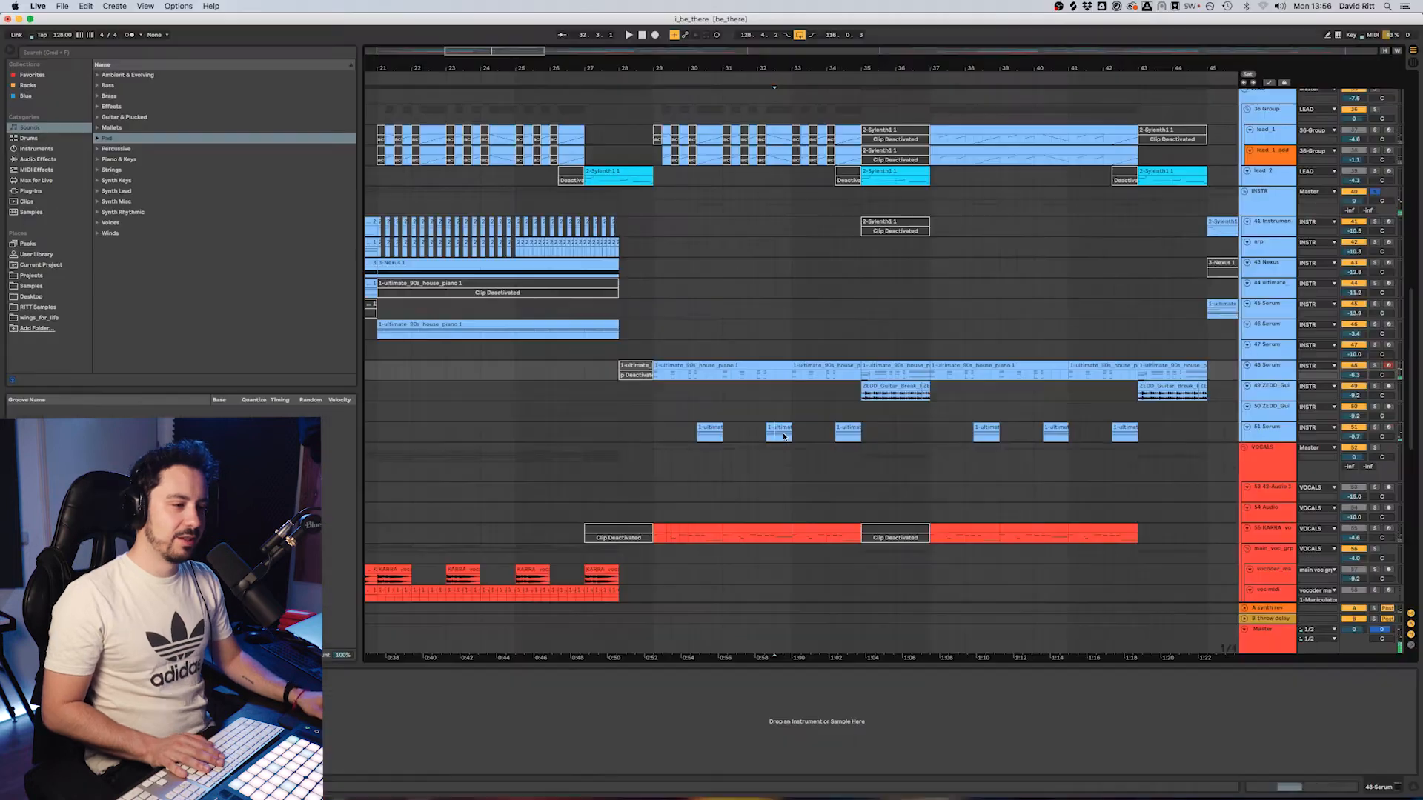
{"action": "left_click", "coordinate": [1269, 429]}
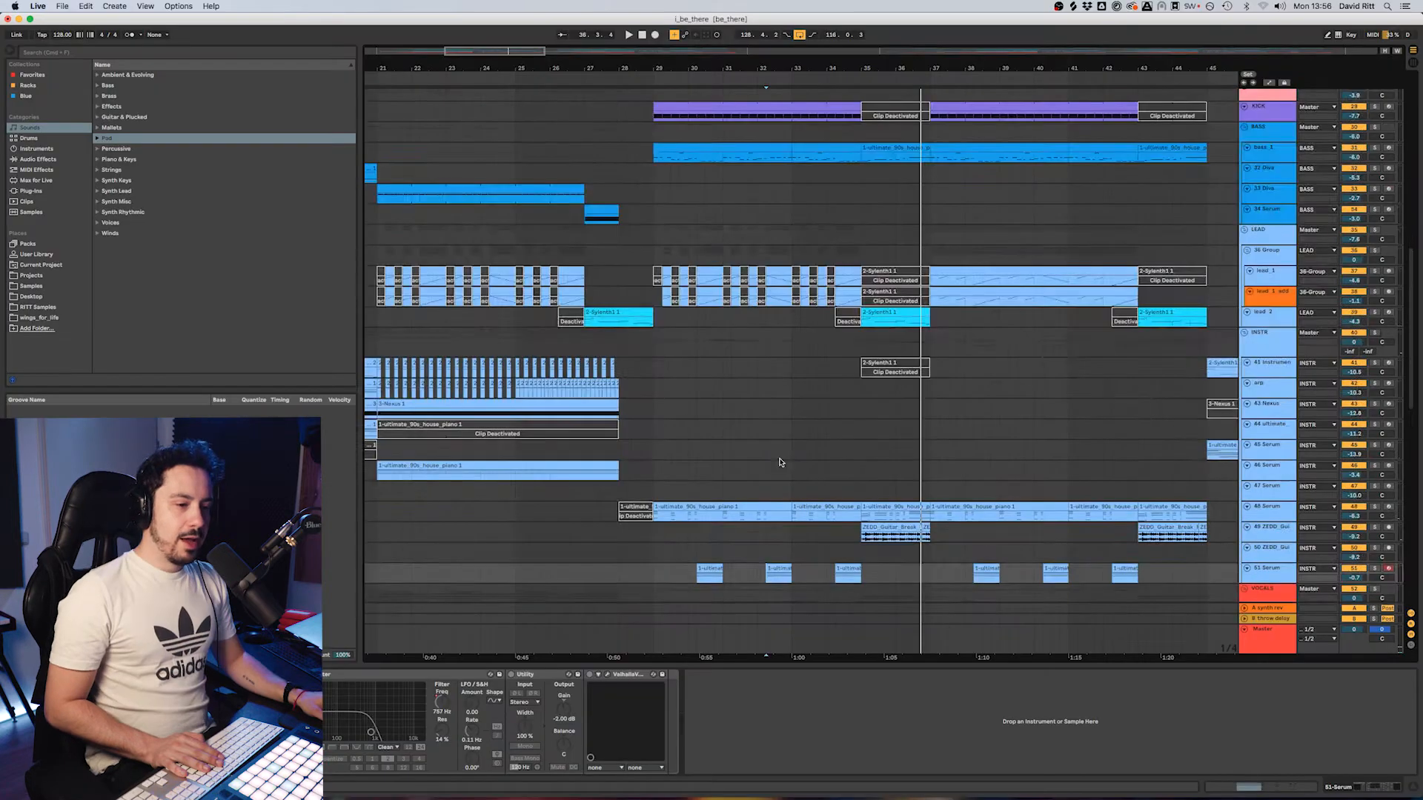
- Return to the DRUMS group and play the drums from bar 28 into the drop
{"action": "scroll", "coordinate": [777, 461], "scroll_direction": "down", "scroll_amount": 10}
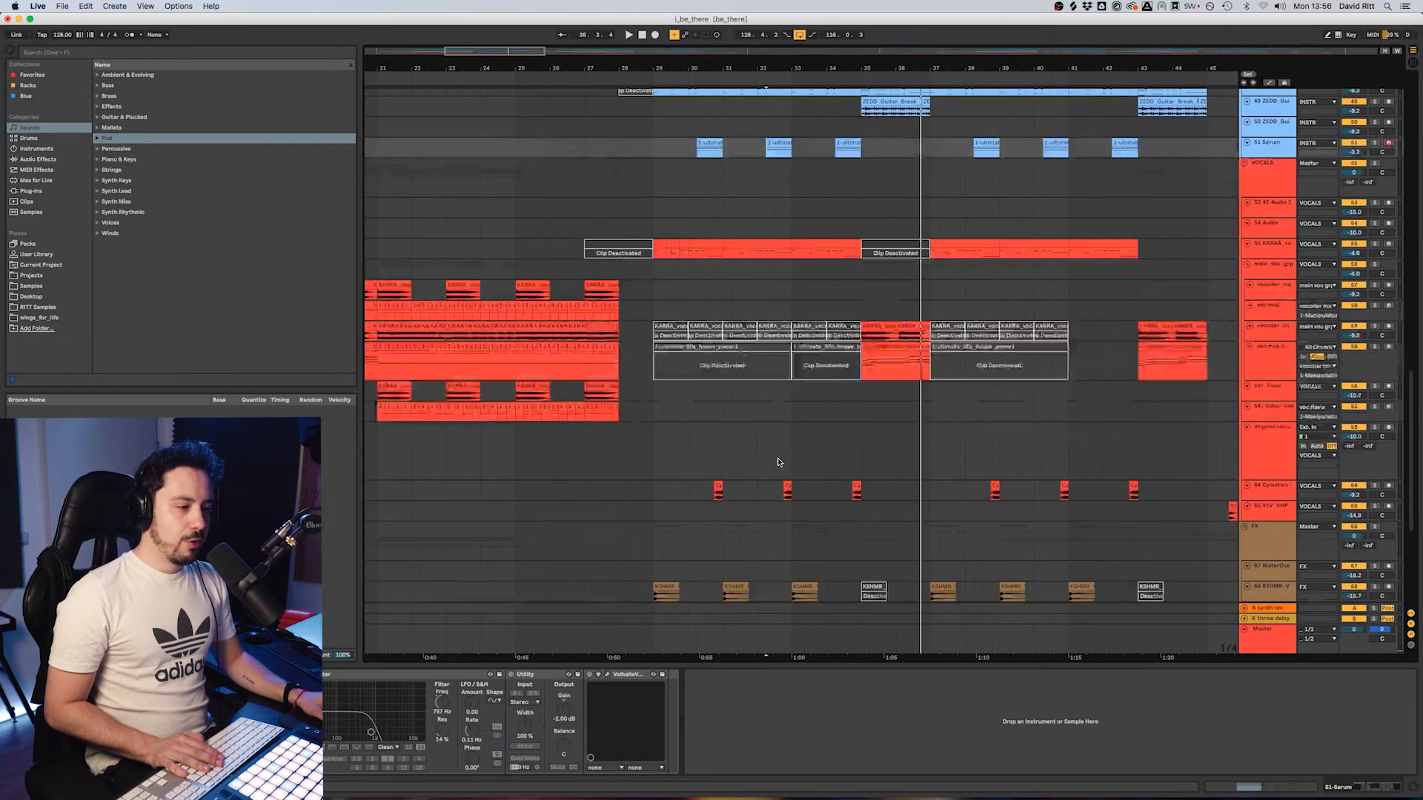
{"action": "scroll", "coordinate": [777, 461], "scroll_direction": "up", "scroll_amount": 15}
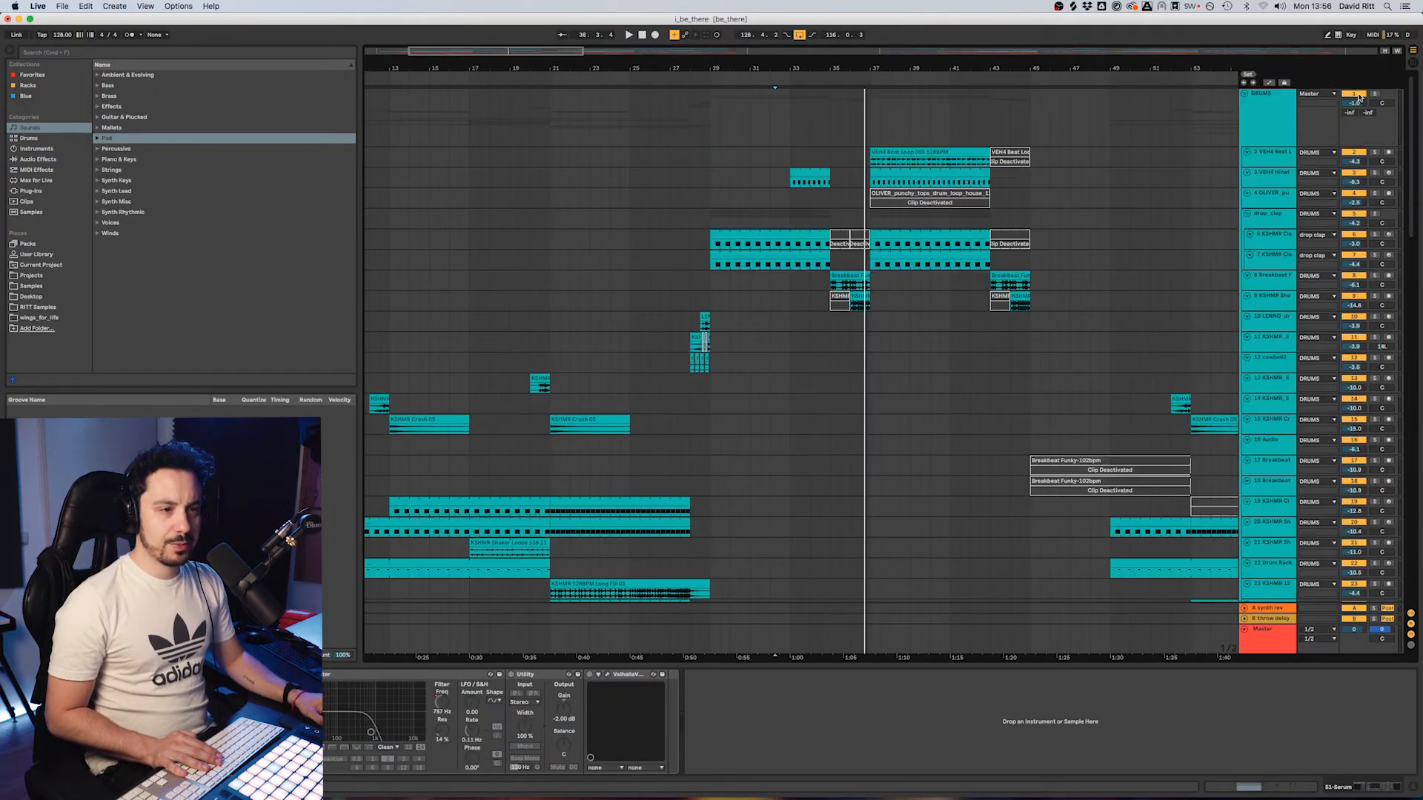
{"action": "left_click", "coordinate": [689, 299]}
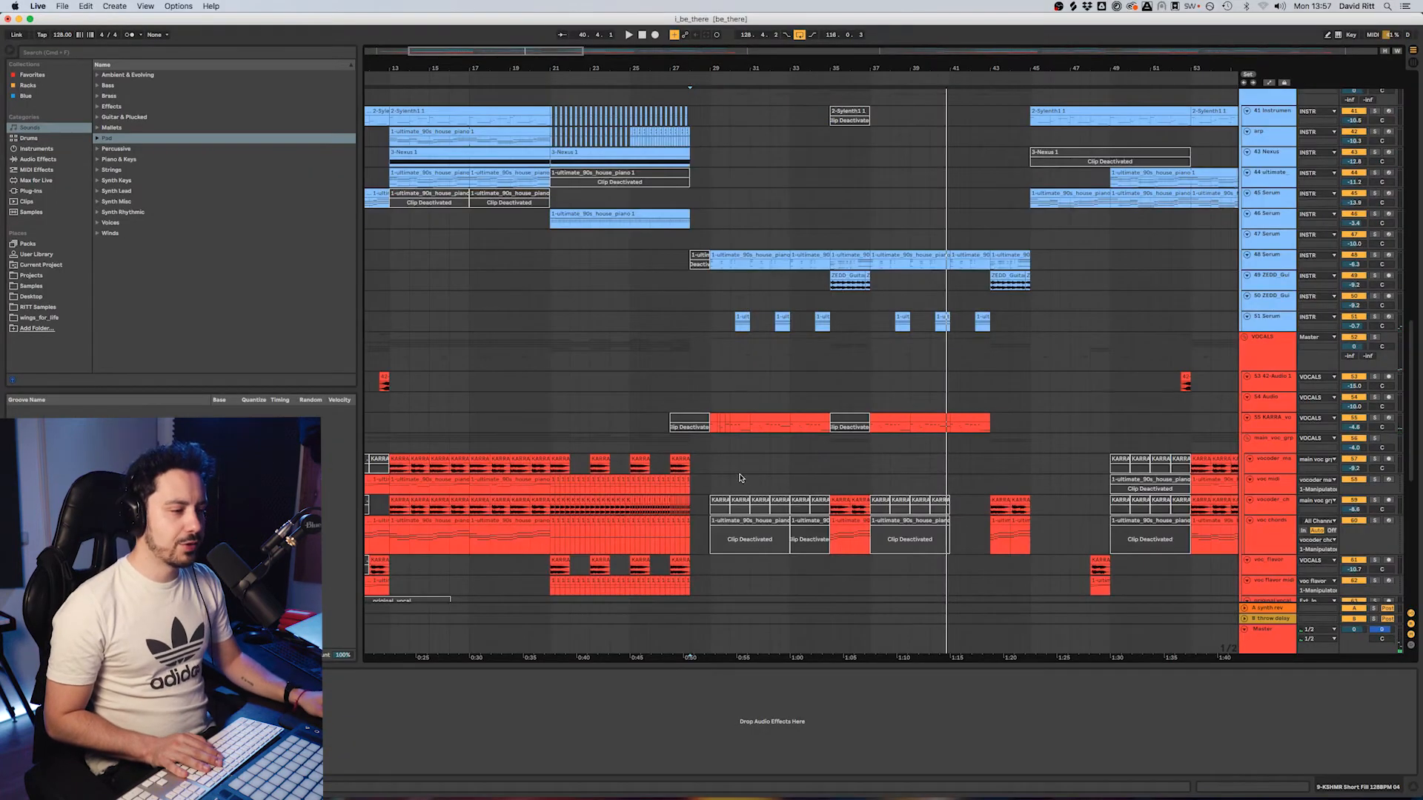
- Solo the bass_1 track, play it from bar 29, and view its Serum plug-in window
{"action": "scroll", "coordinate": [745, 481], "scroll_direction": "down", "scroll_amount": 8}
{"action": "scroll", "coordinate": [767, 504], "scroll_direction": "up", "scroll_amount": 16}
{"action": "scroll", "coordinate": [767, 510], "scroll_direction": "up", "scroll_amount": 6}
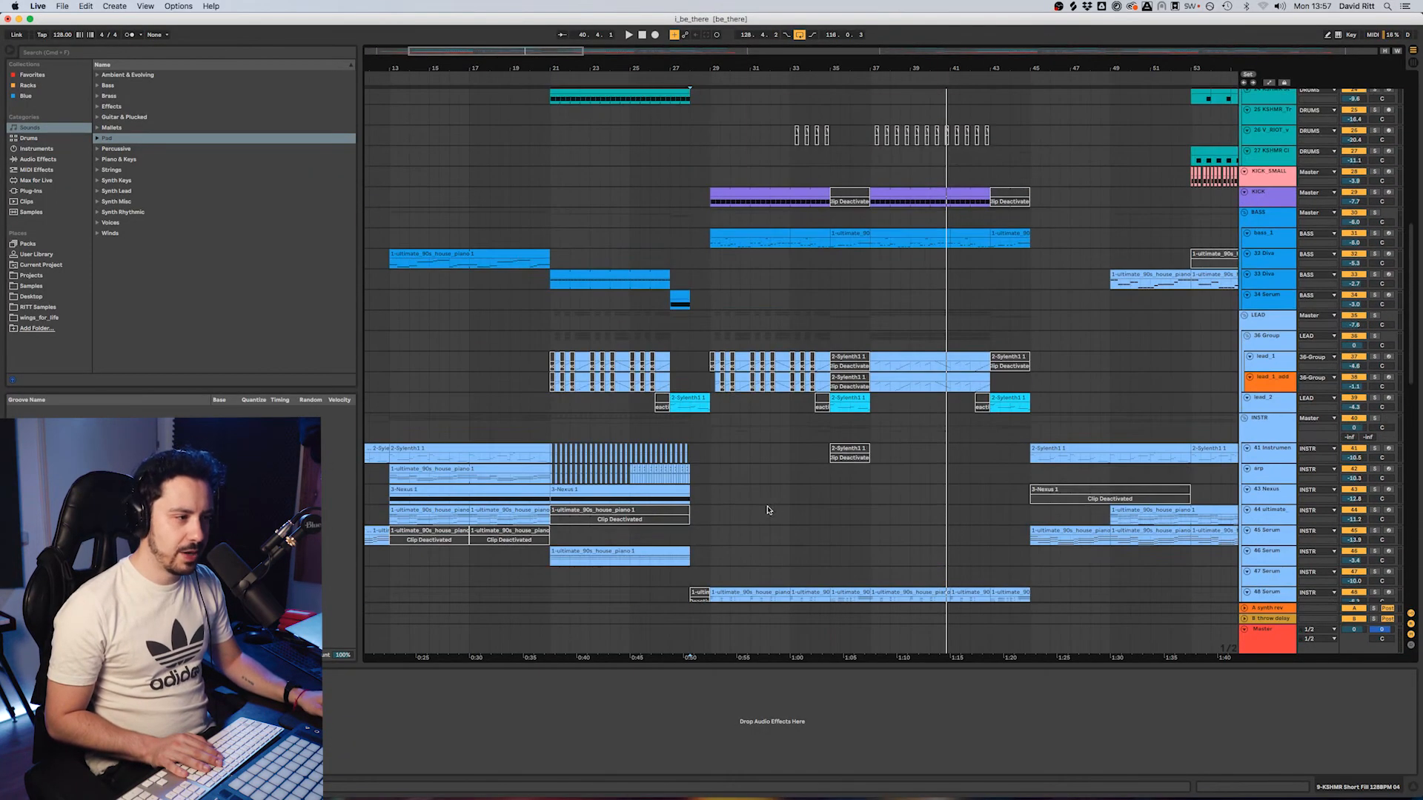
{"action": "left_click", "coordinate": [1194, 232]}
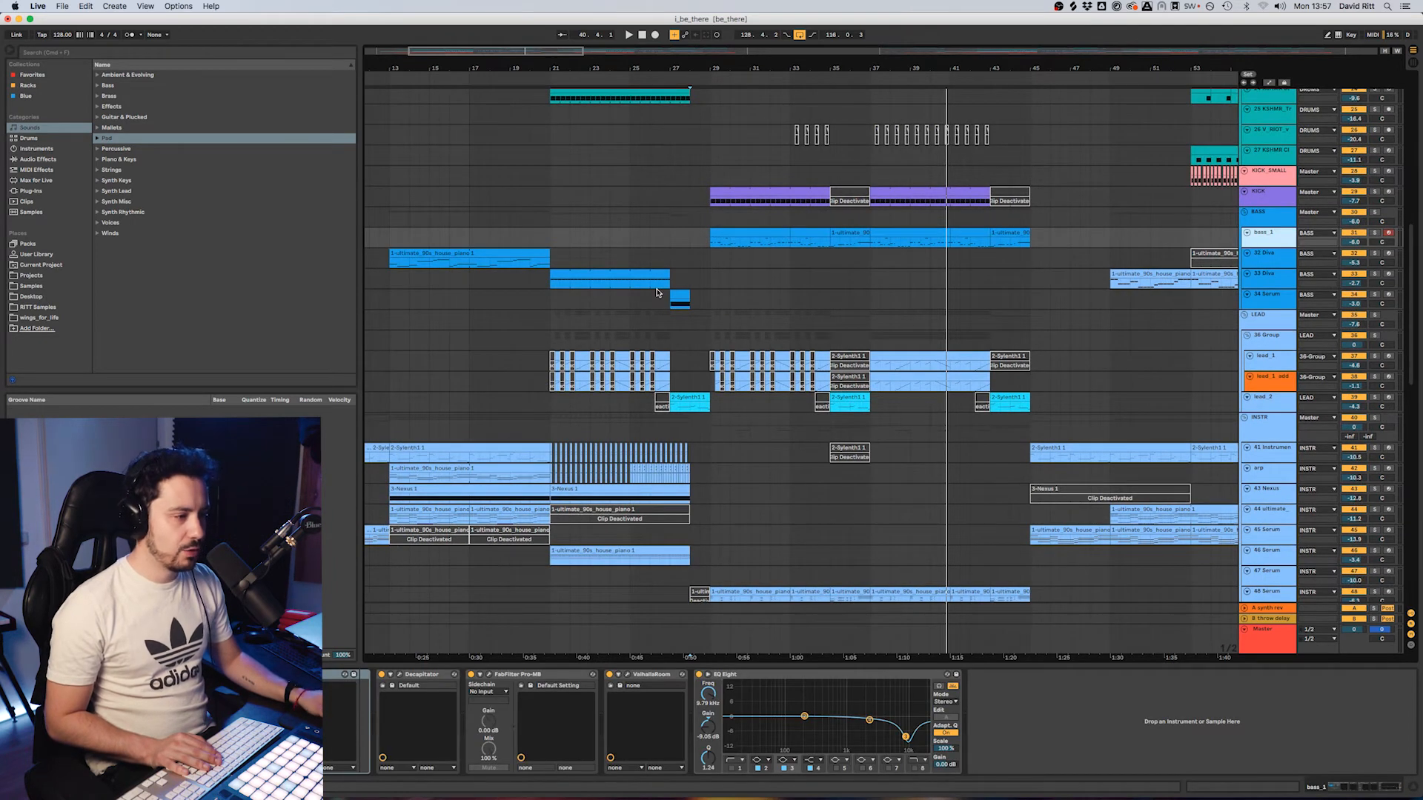
{"action": "left_click", "coordinate": [710, 247]}
{"action": "key", "text": "space"}
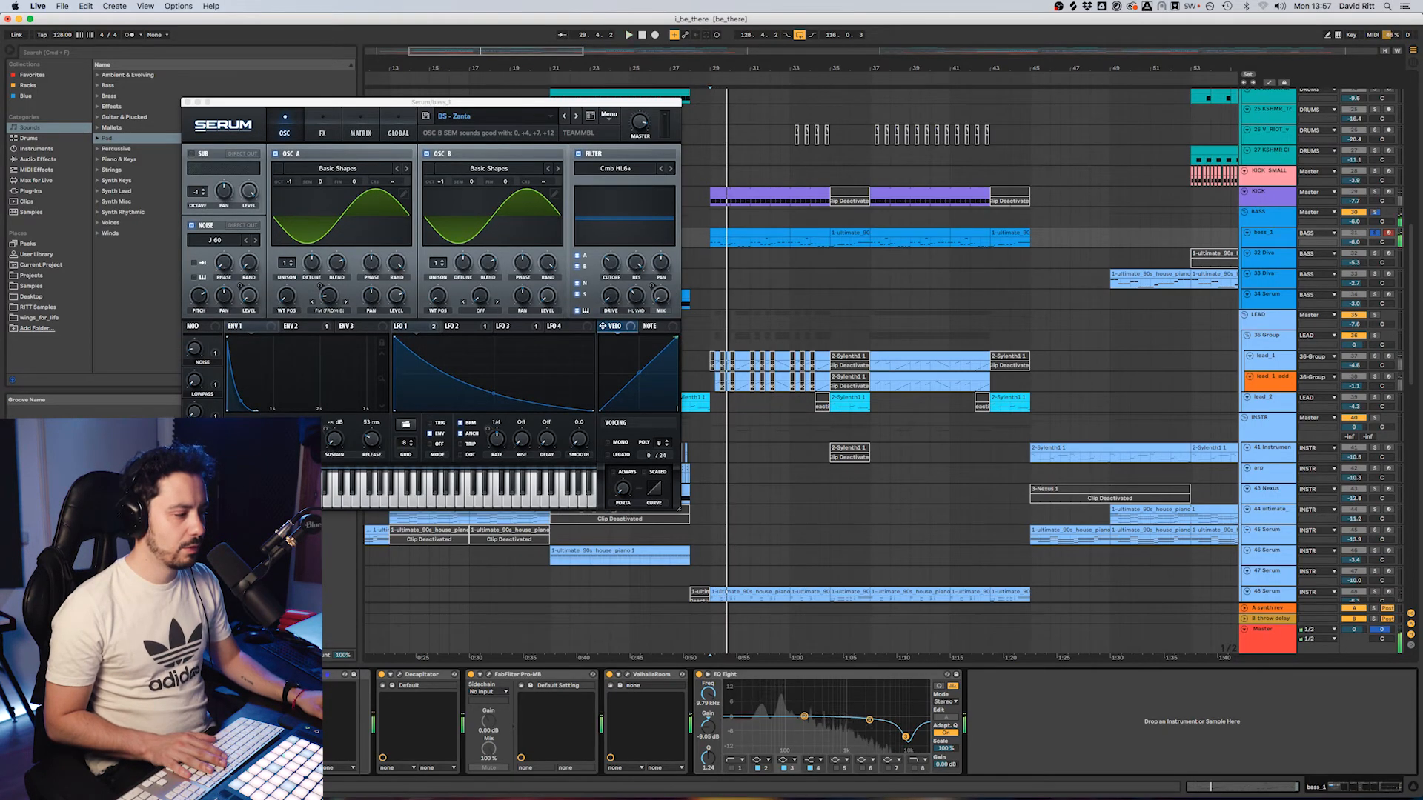
{"action": "key", "text": "space"}
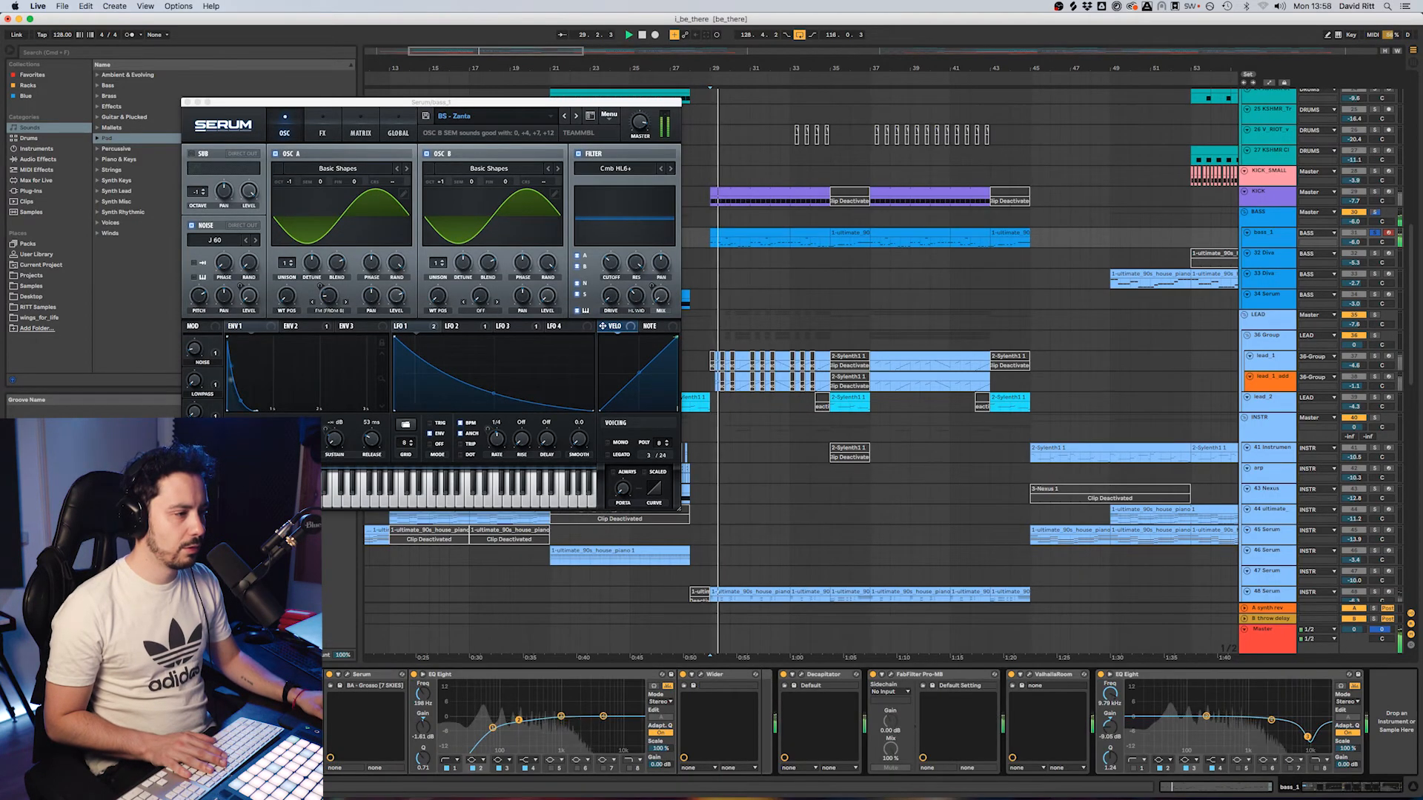
{"action": "key", "text": "space"}
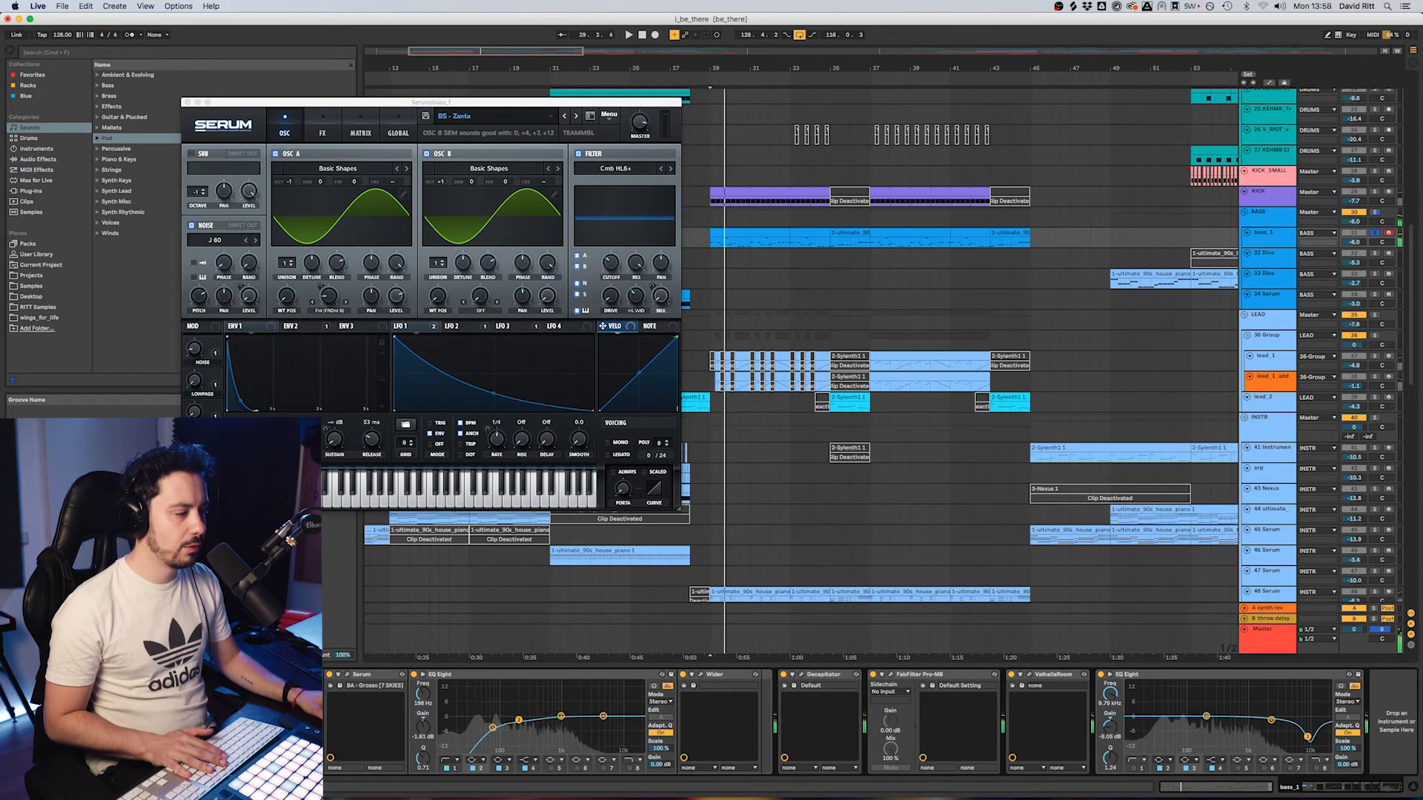
{"action": "key", "text": "space"}
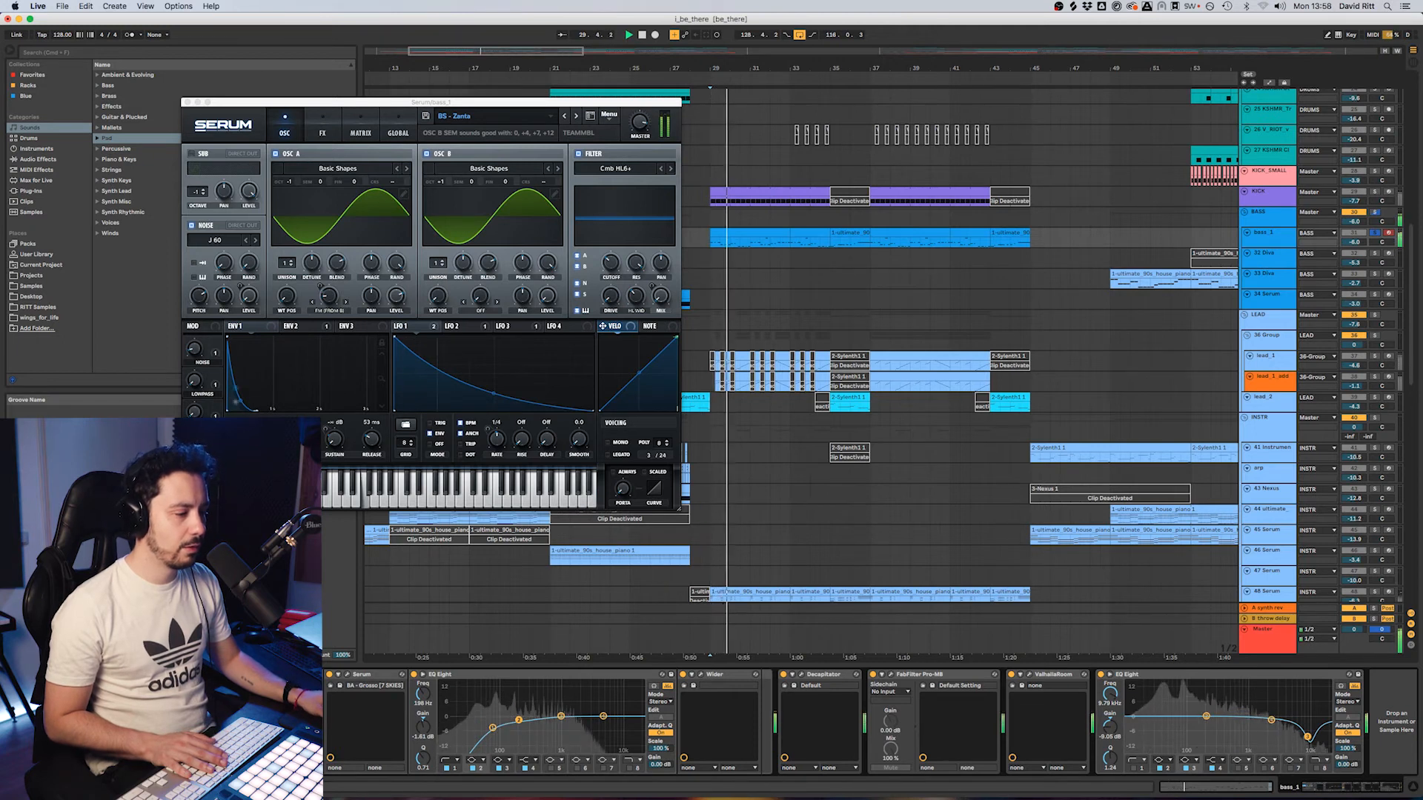
- View the FabFilter Pro-MB and ValhallaRoom plug-in windows of the bass_1 track during playback
{"action": "left_click", "coordinate": [801, 674]}
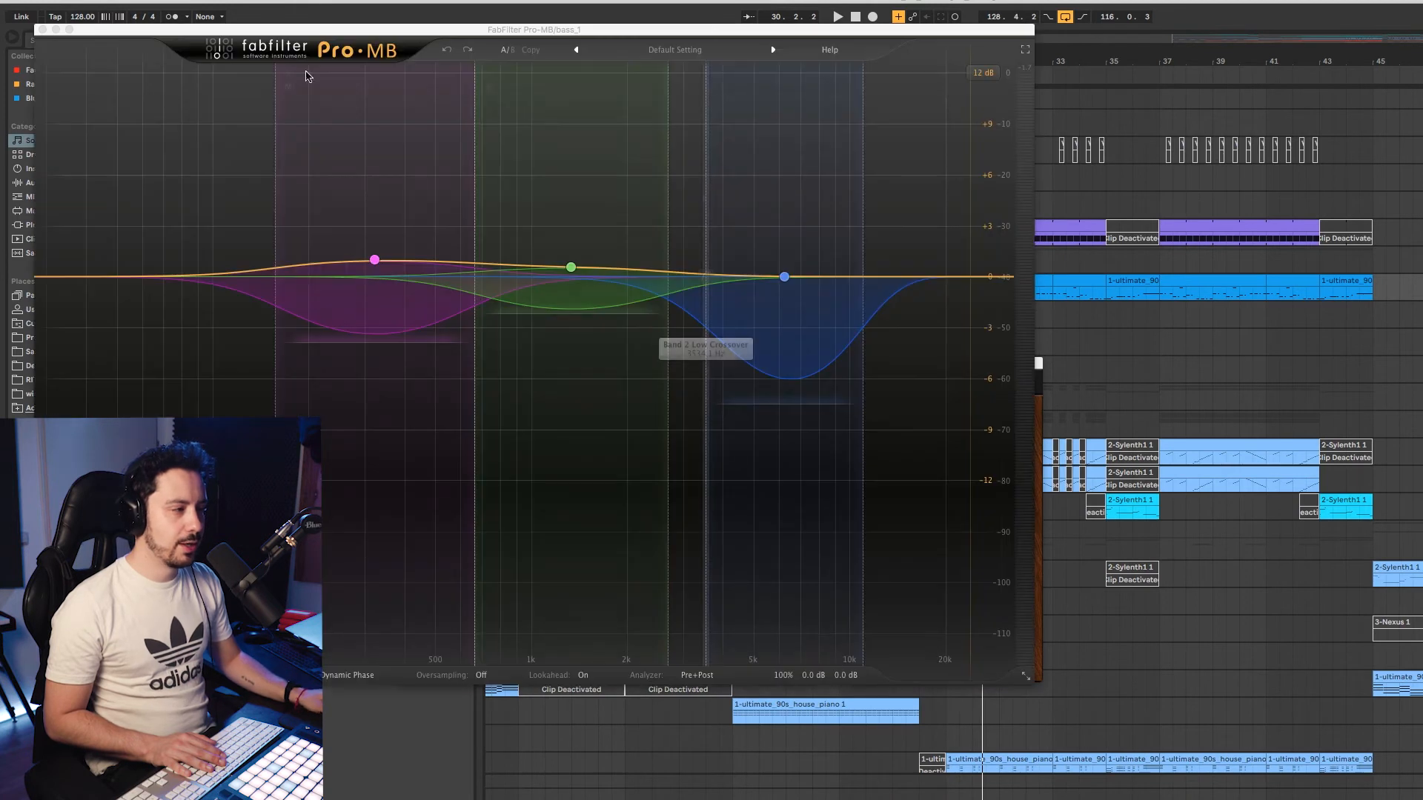
{"action": "left_click_drag", "start_coordinate": [403, 35], "coordinate": [513, 326]}
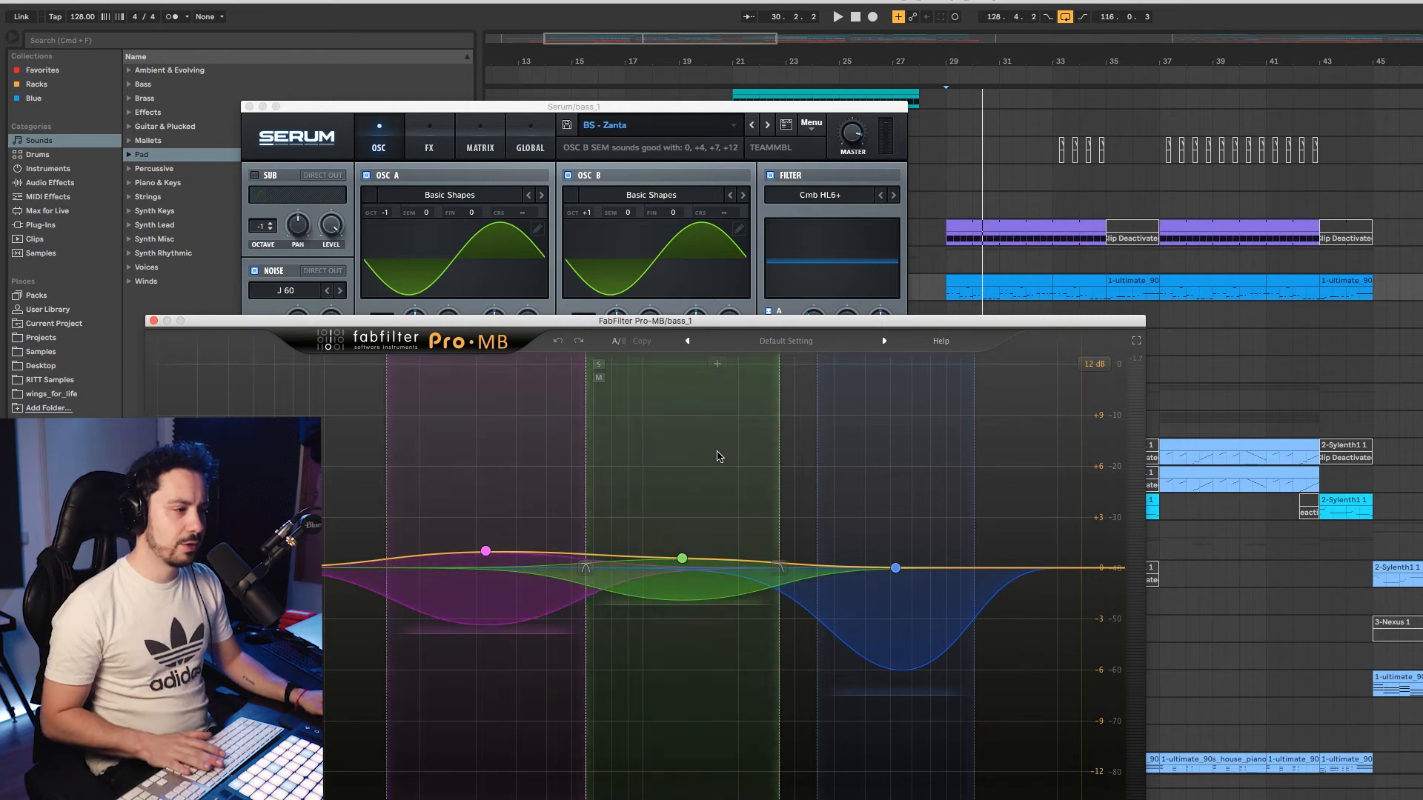
{"action": "key", "text": "space"}
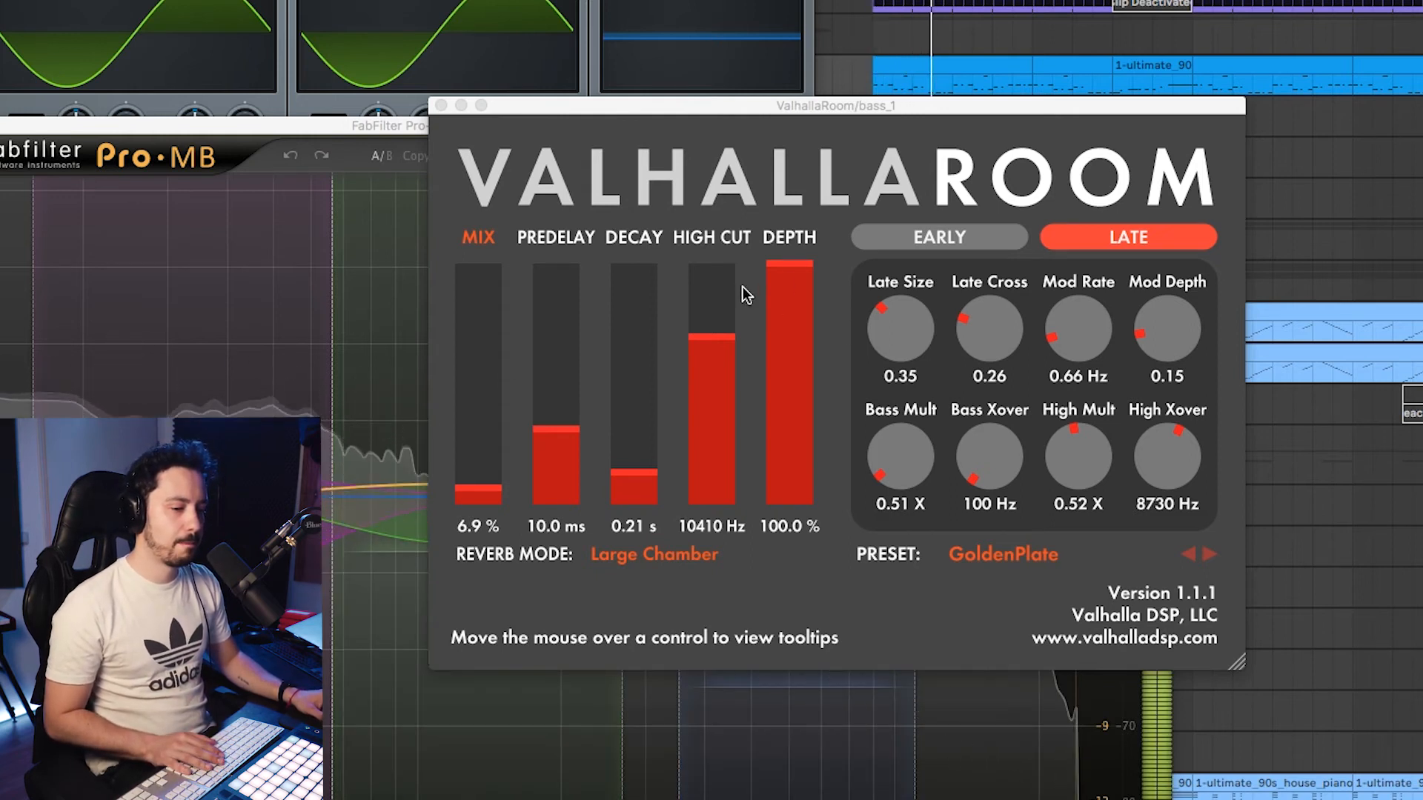
- Close the ValhallaRoom, FabFilter Pro-MB and Serum windows of the bass_1 track and select the 33 Diva track
{"action": "left_click", "coordinate": [441, 108]}
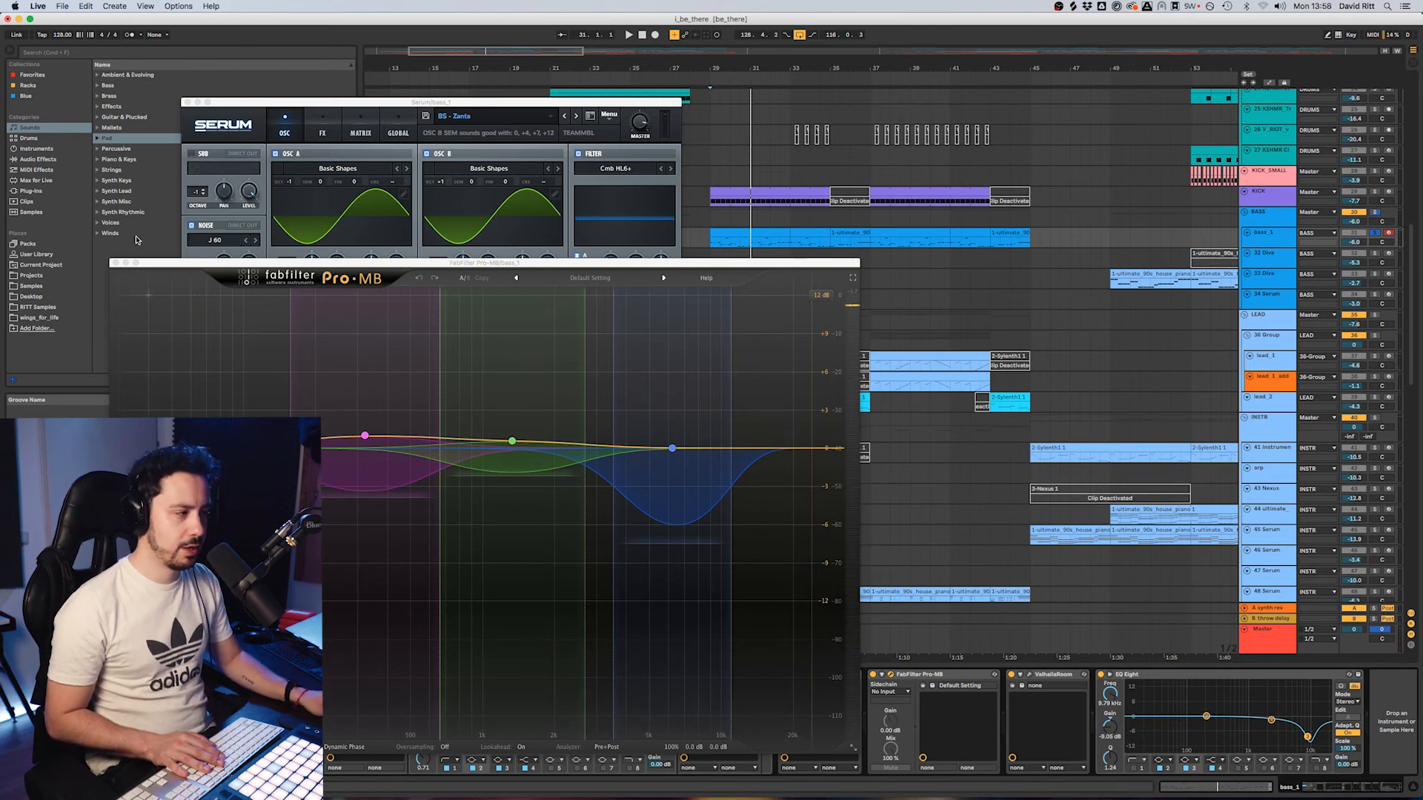
{"action": "left_click", "coordinate": [115, 262]}
{"action": "left_click", "coordinate": [187, 102]}
{"action": "left_click", "coordinate": [305, 295]}
{"action": "left_click", "coordinate": [772, 282]}
- Play the KSHMR effects clips from the start of the drop and view the drum clips over the same section
{"action": "scroll", "coordinate": [827, 349], "scroll_direction": "down", "scroll_amount": 3}
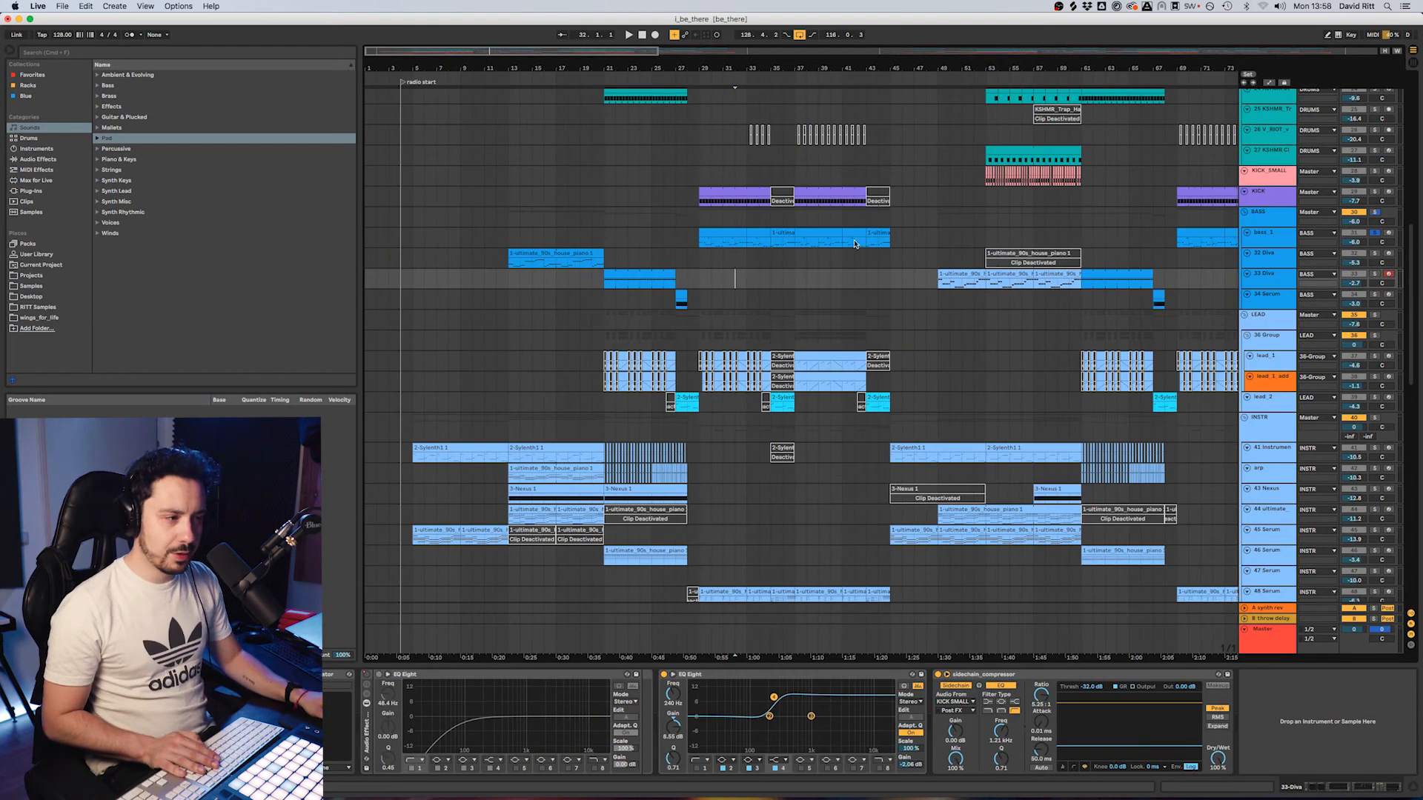
{"action": "left_click", "coordinate": [808, 214]}
{"action": "key", "text": "minus"}
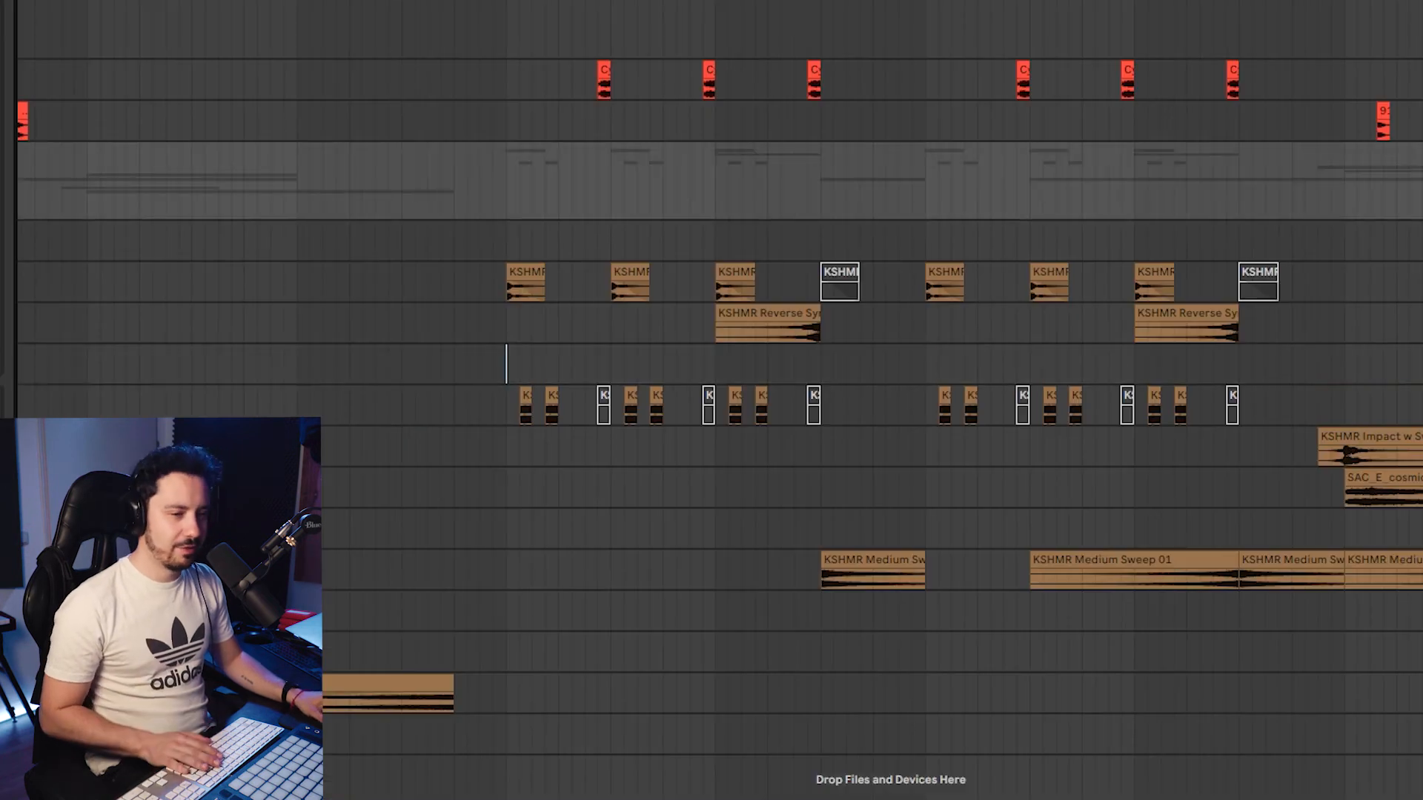
{"action": "key", "text": "space"}
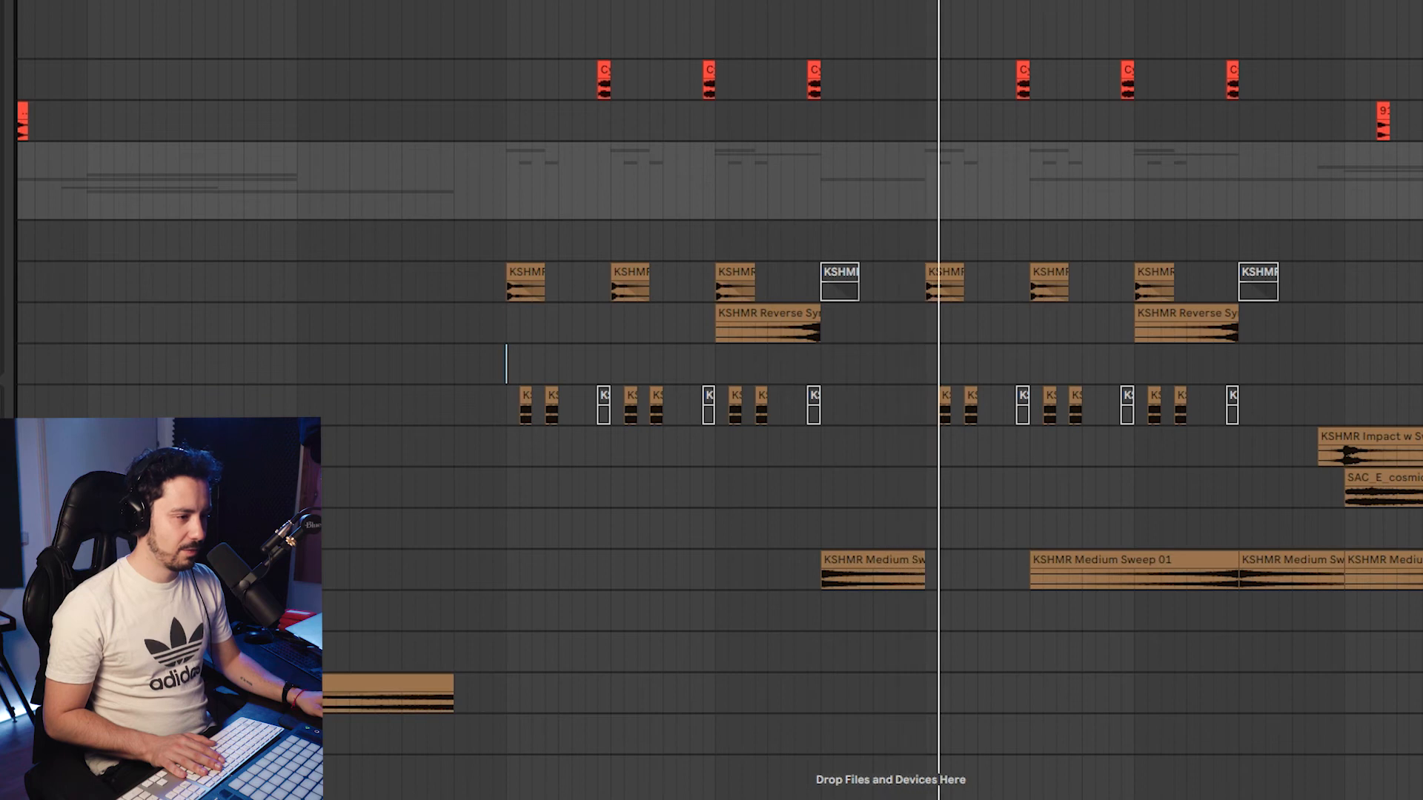
{"action": "key", "text": "space"}
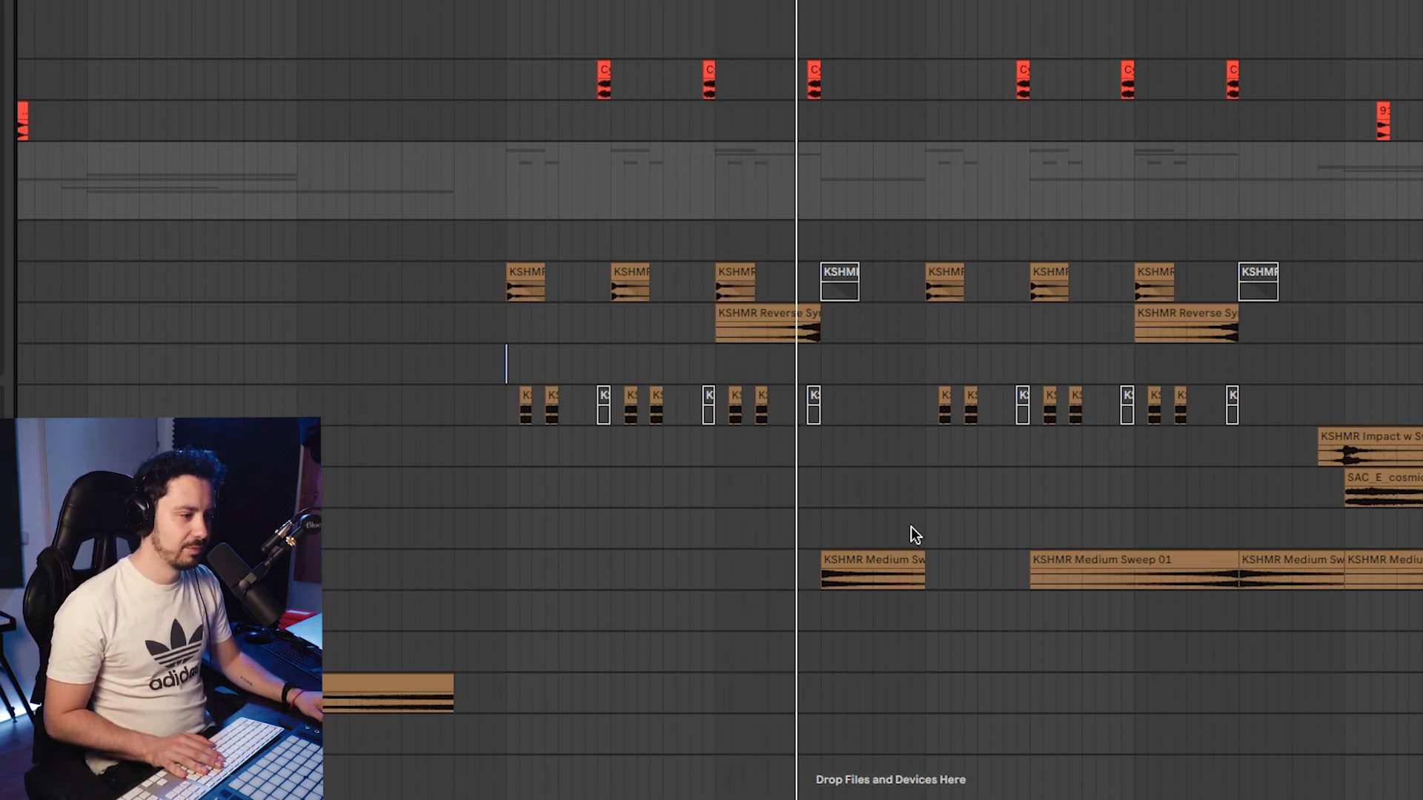
{"action": "scroll", "coordinate": [922, 584], "scroll_direction": "up", "scroll_amount": 3}
{"action": "scroll", "coordinate": [922, 584], "scroll_direction": "up", "scroll_amount": 15}
{"action": "scroll", "coordinate": [697, 572], "scroll_direction": "up", "scroll_amount": 10}
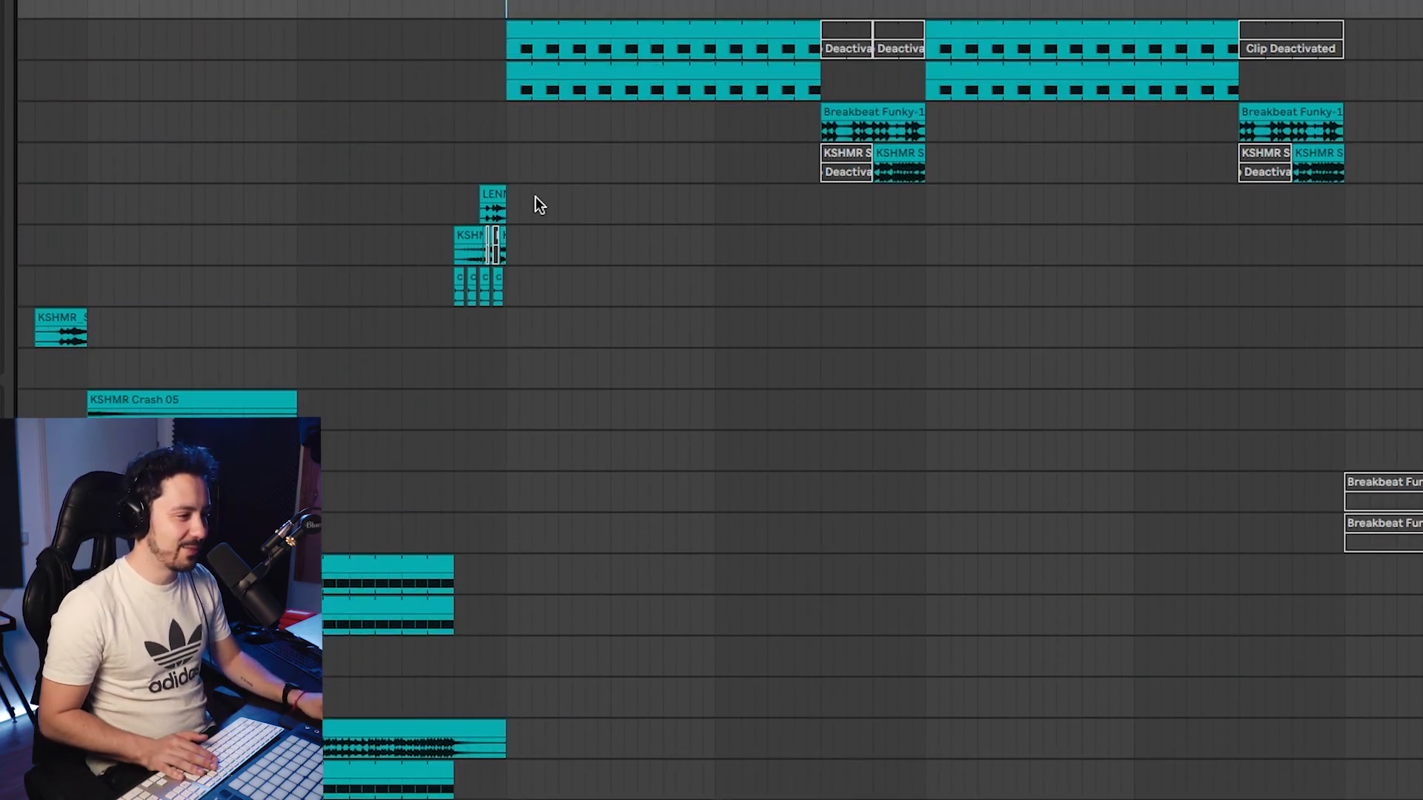
{"action": "scroll", "coordinate": [539, 204], "scroll_direction": "down", "scroll_amount": 10}
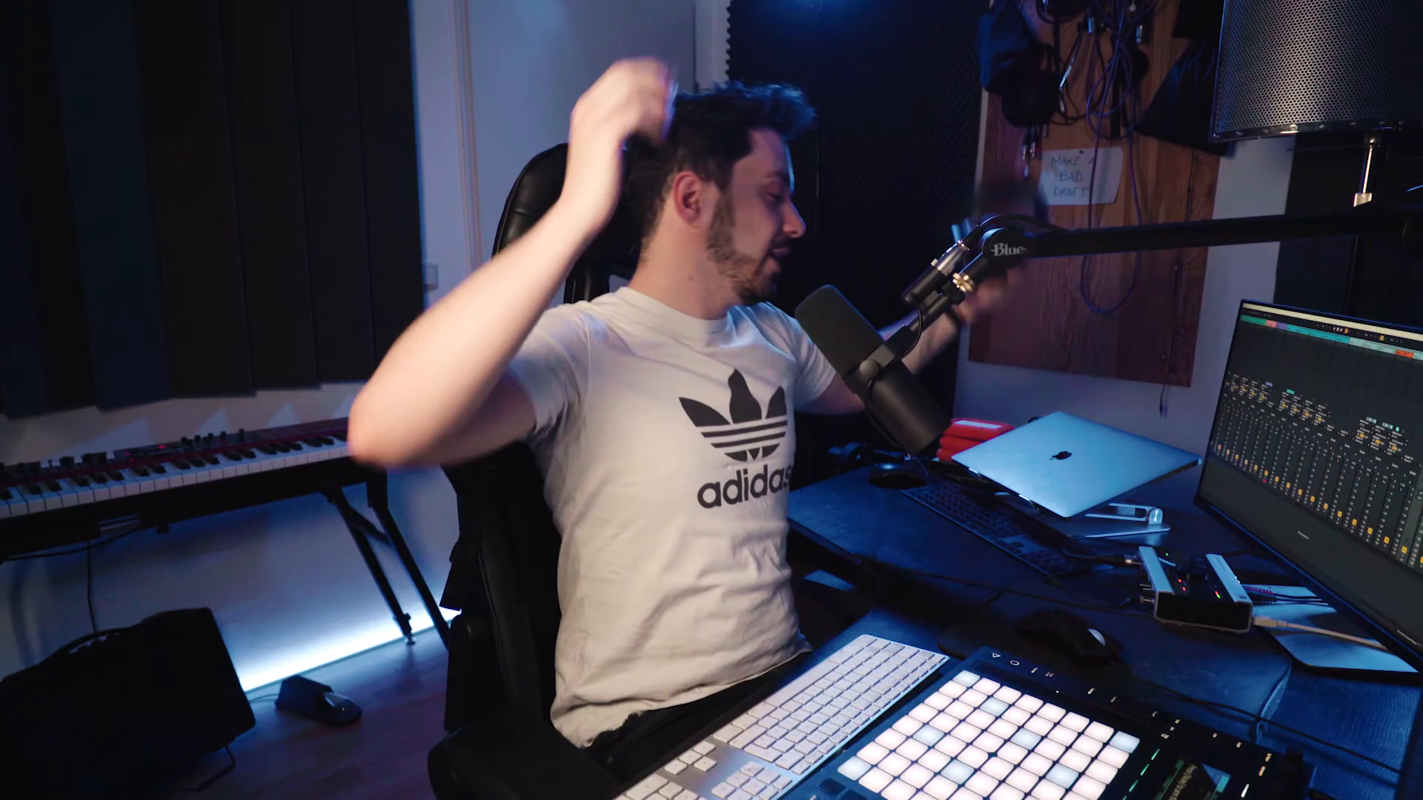